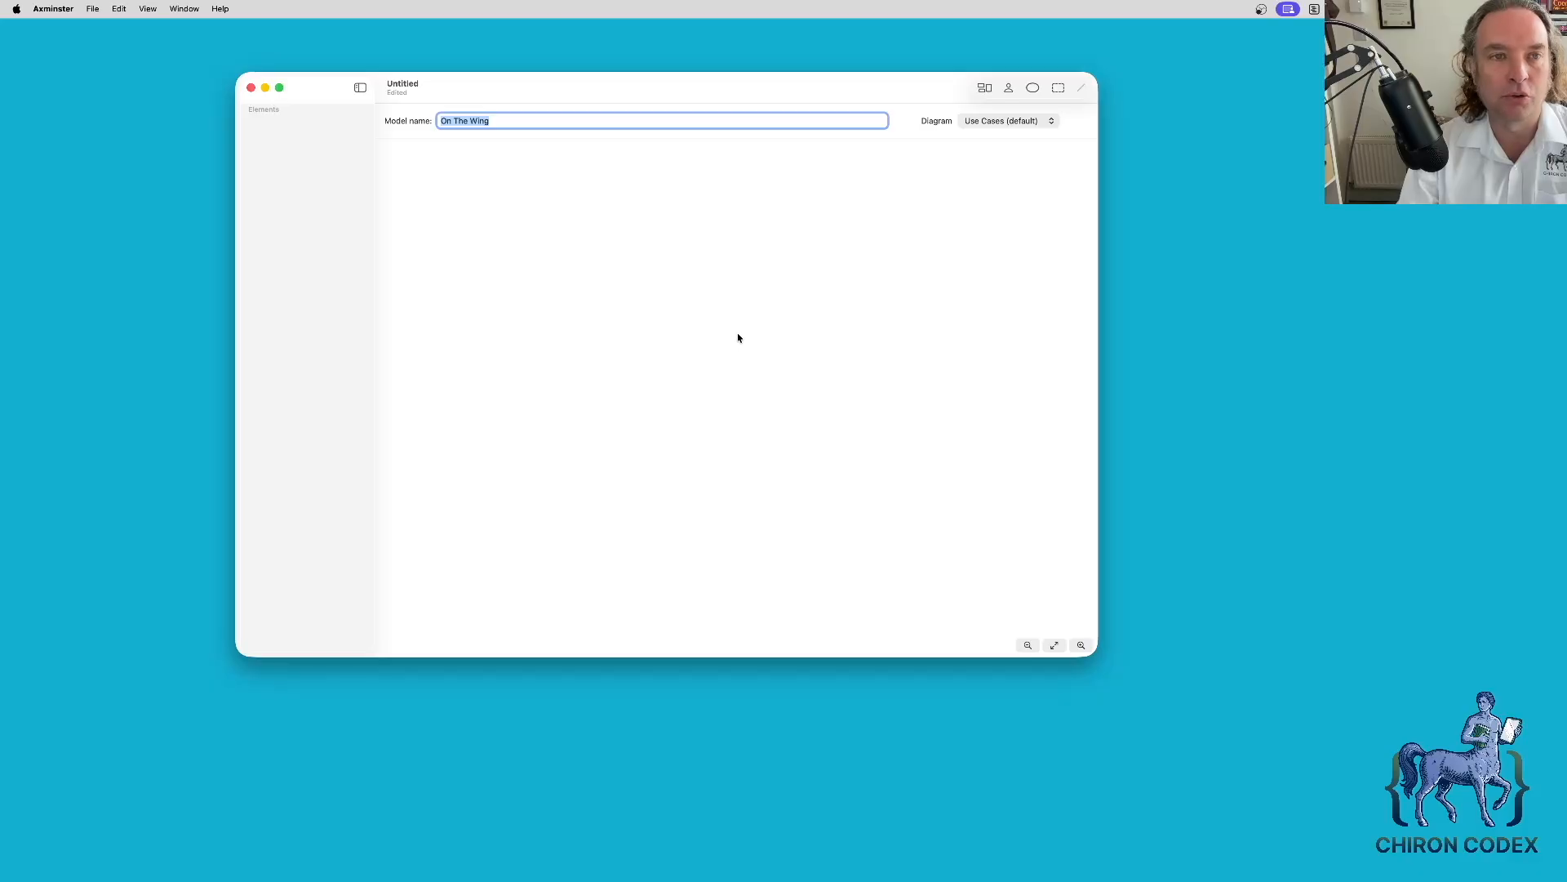
- Add a system boundary named 'On The Wing' to the use case diagram
{"action": "left_click", "coordinate": [1059, 87]}
{"action": "type", "text": "On "}
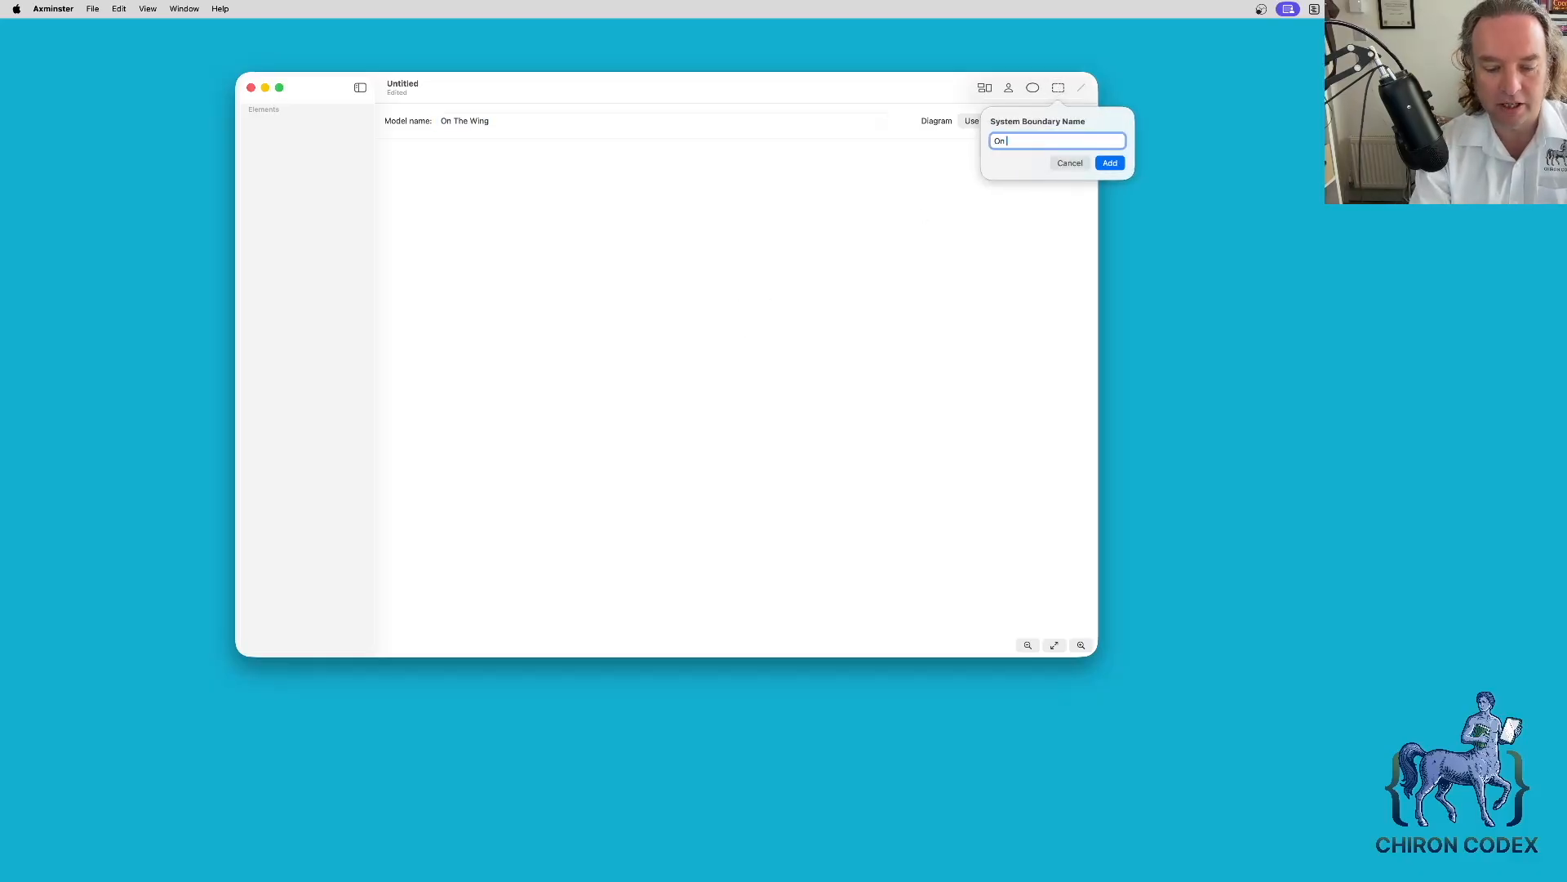
{"action": "type", "text": "The Wing"}
{"action": "key", "text": "Return"}
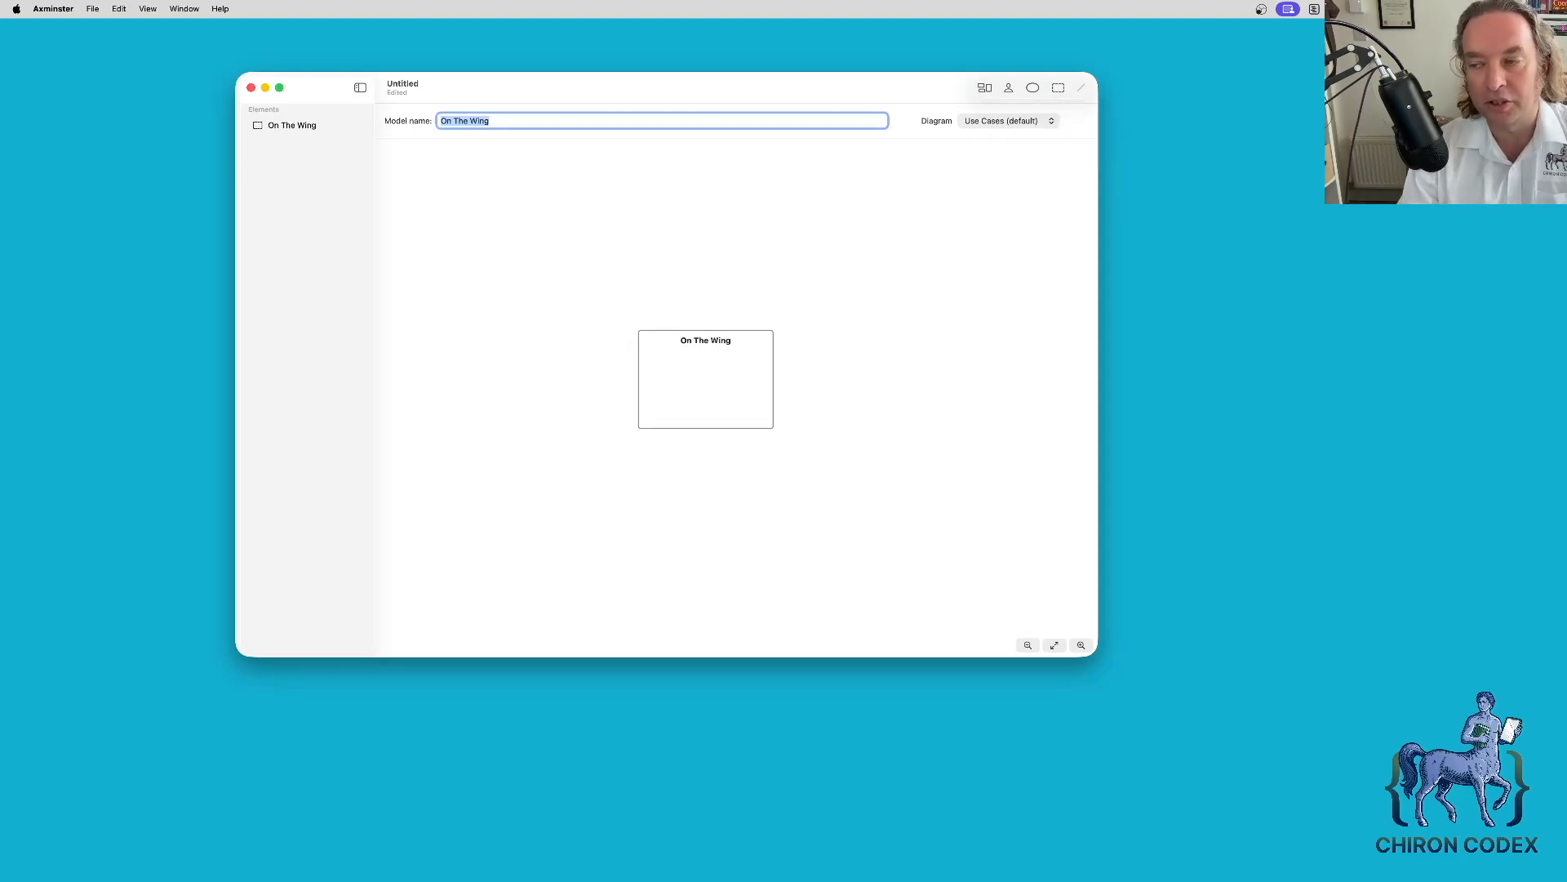
- Add an actor named 'Observer' to the diagram
{"action": "left_click", "coordinate": [1009, 90]}
{"action": "type", "text": "Observer"}
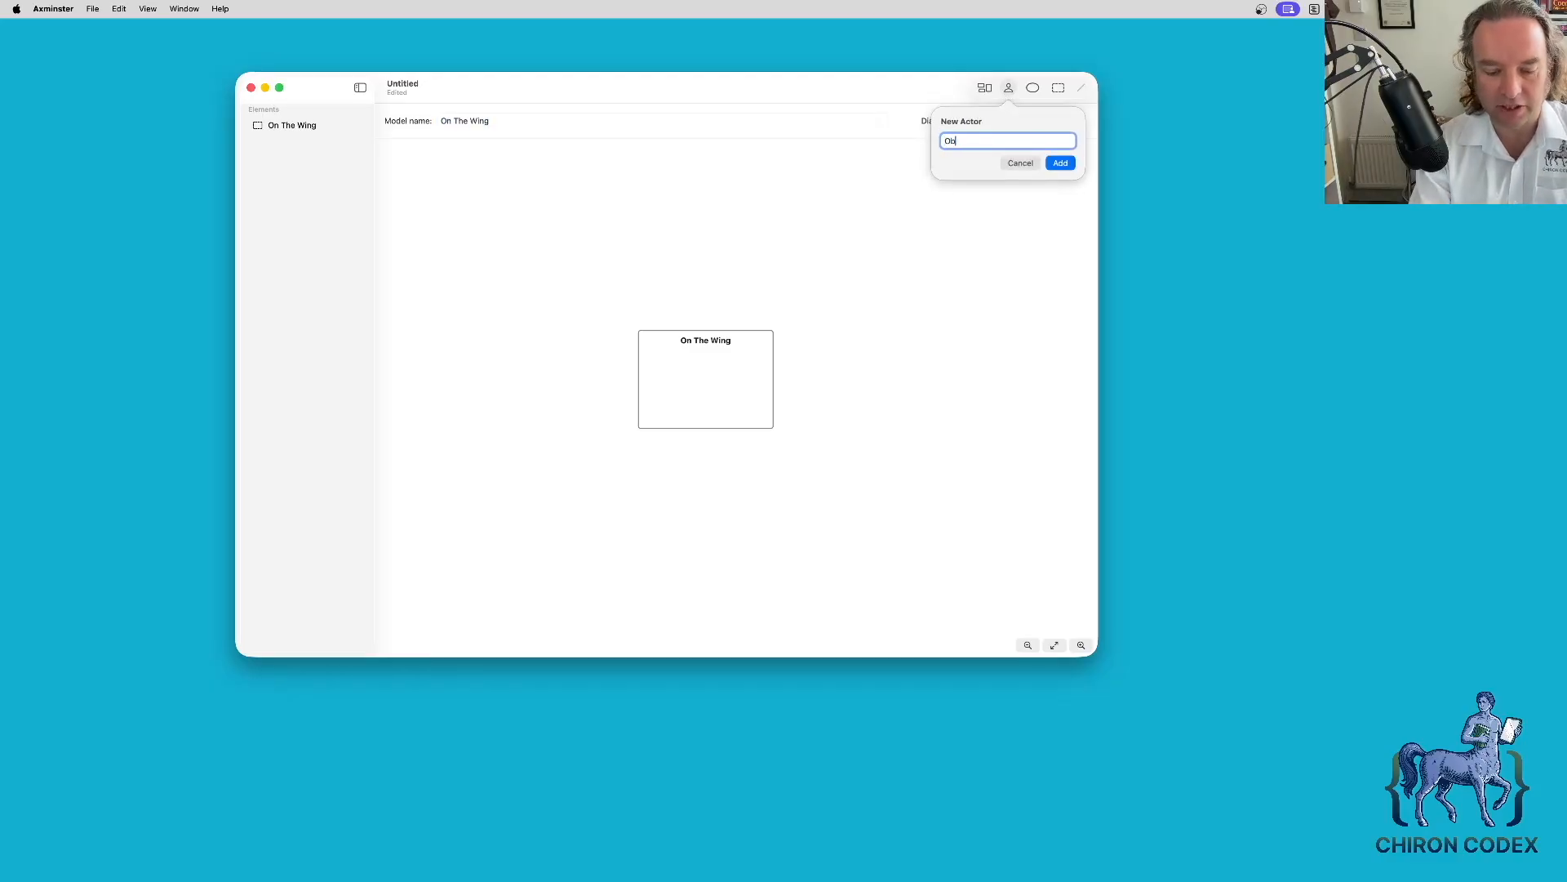
{"action": "left_click", "coordinate": [1060, 163]}
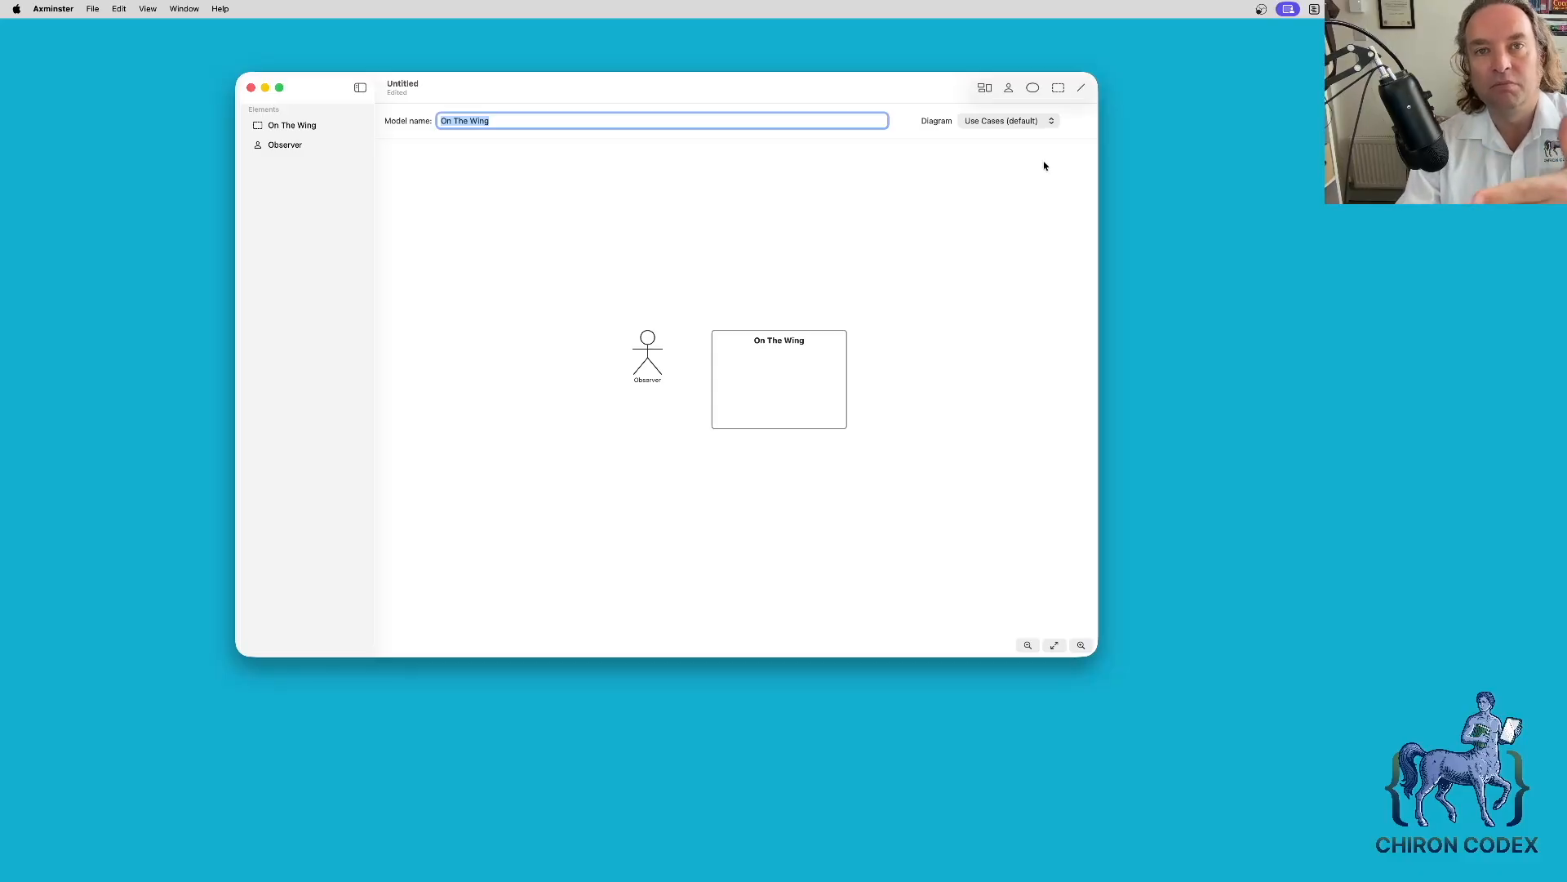
- Create three use cases: 'Capture Observation', 'Record Observations' and 'Review Journal'
{"action": "left_click", "coordinate": [1033, 88]}
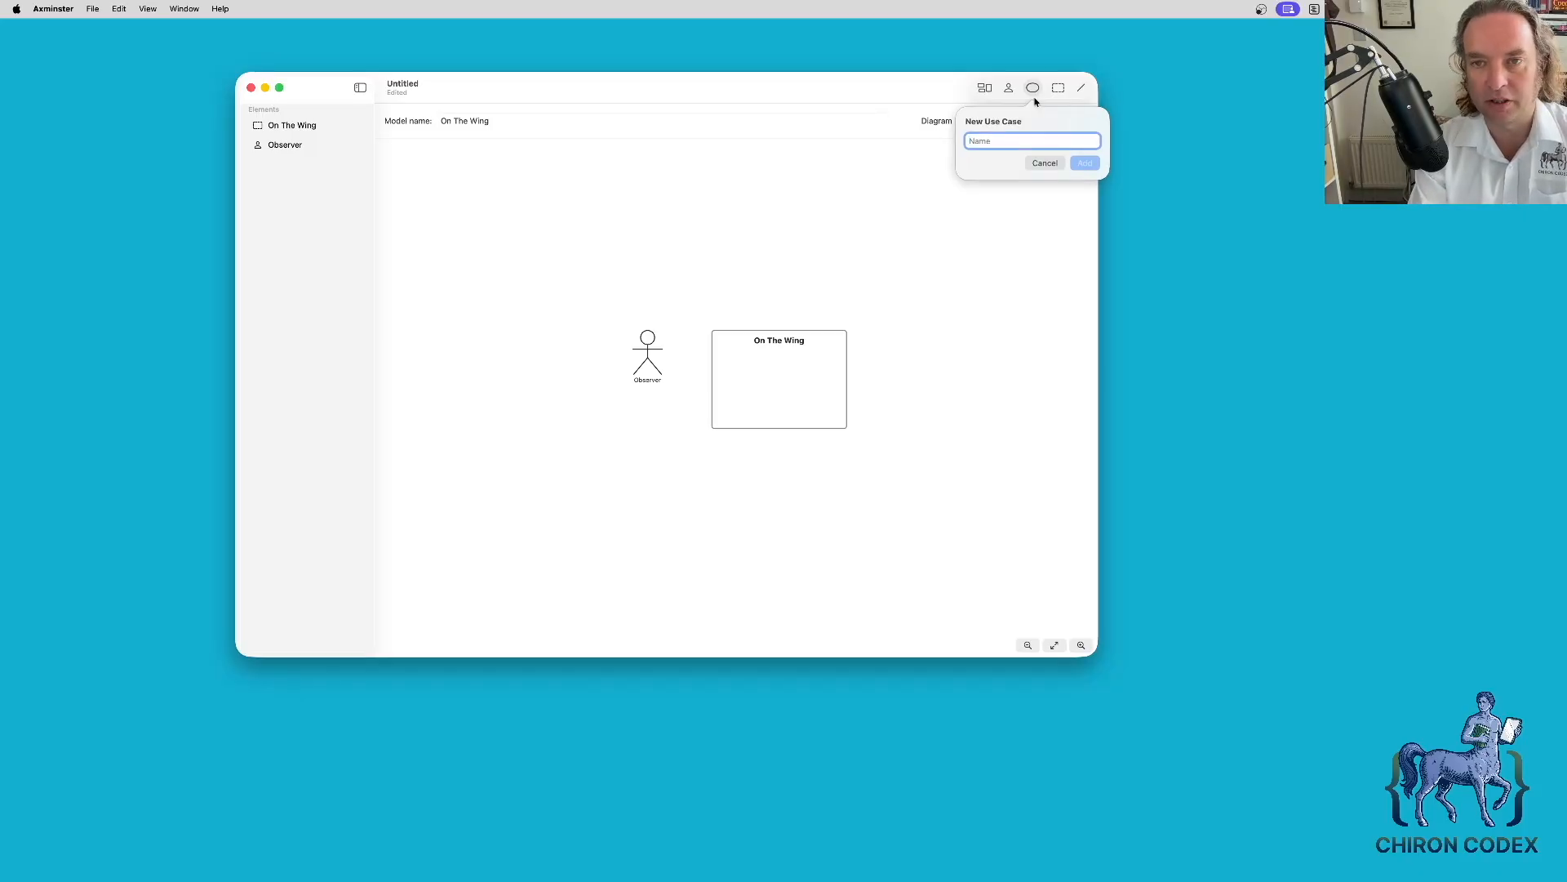
{"action": "type", "text": "Capture "}
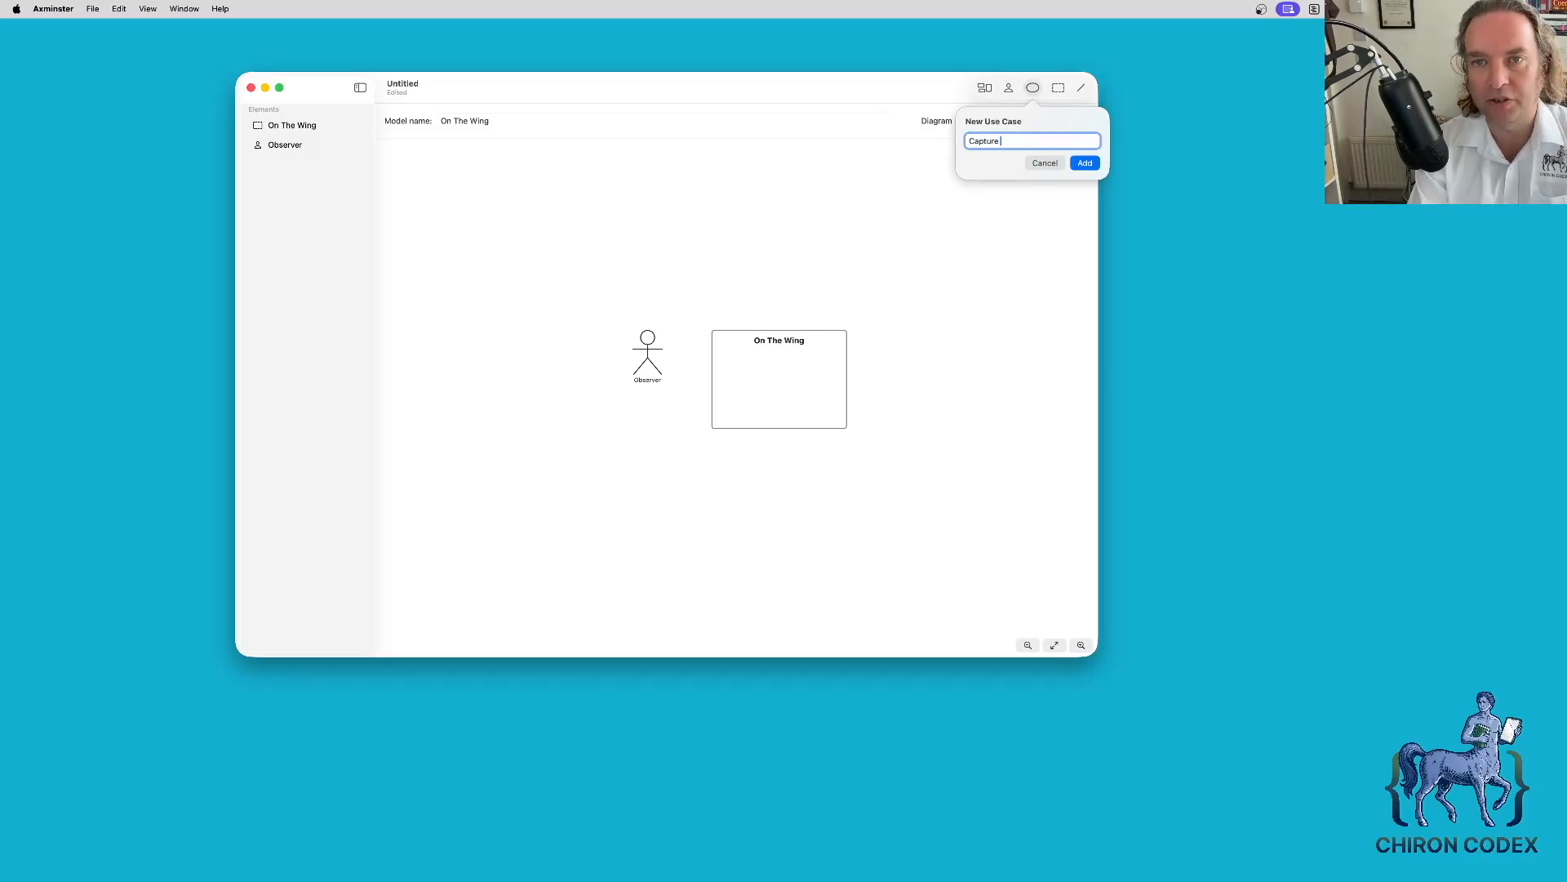
{"action": "type", "text": "Observation"}
{"action": "key", "text": "Return"}
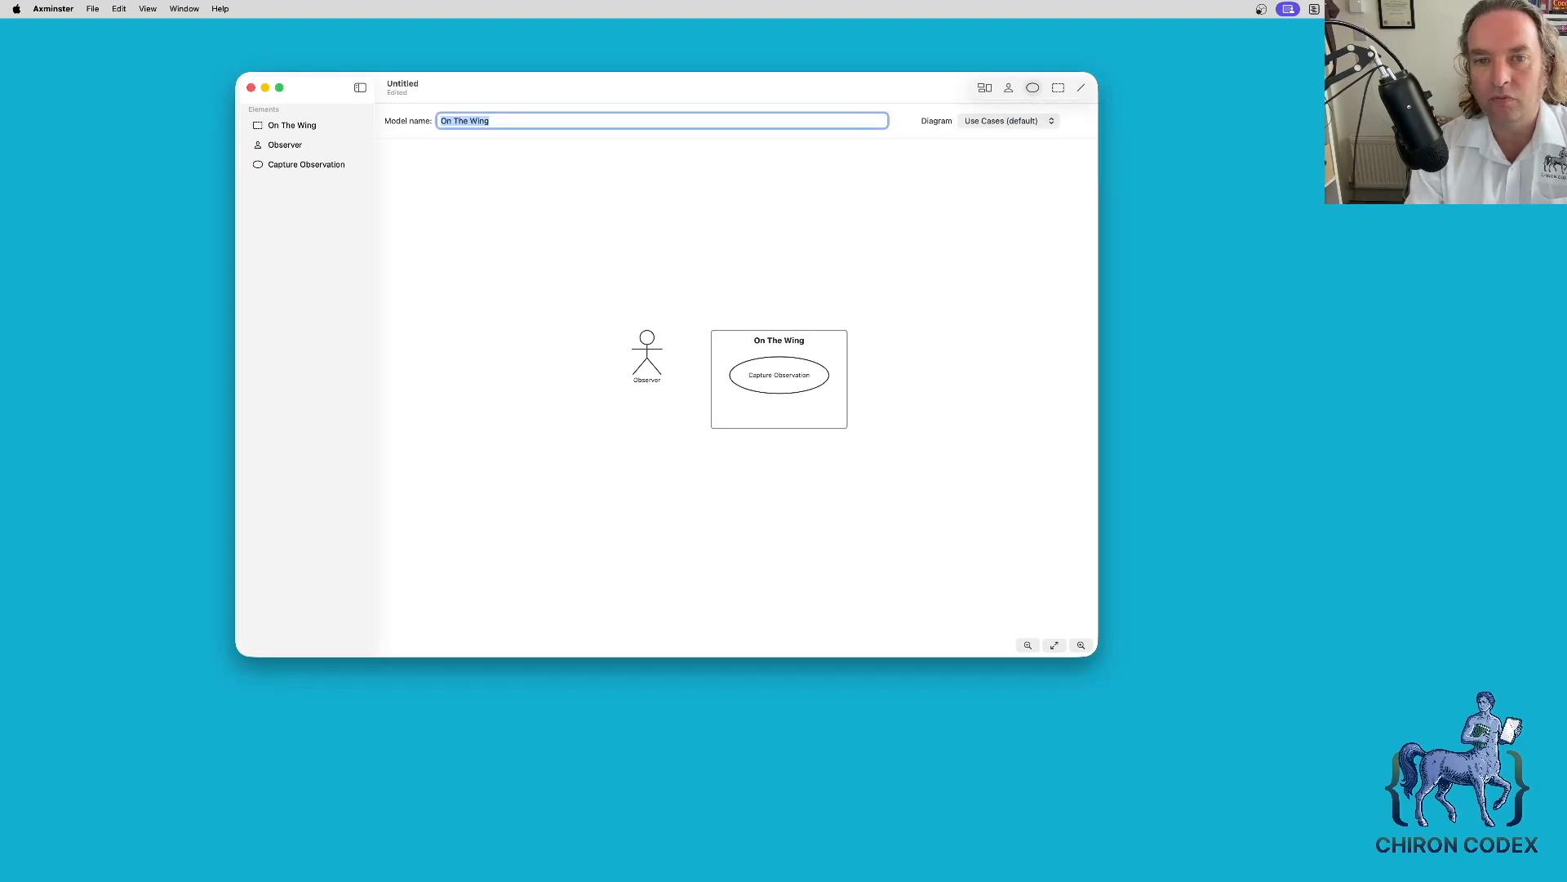
{"action": "left_click", "coordinate": [1033, 88]}
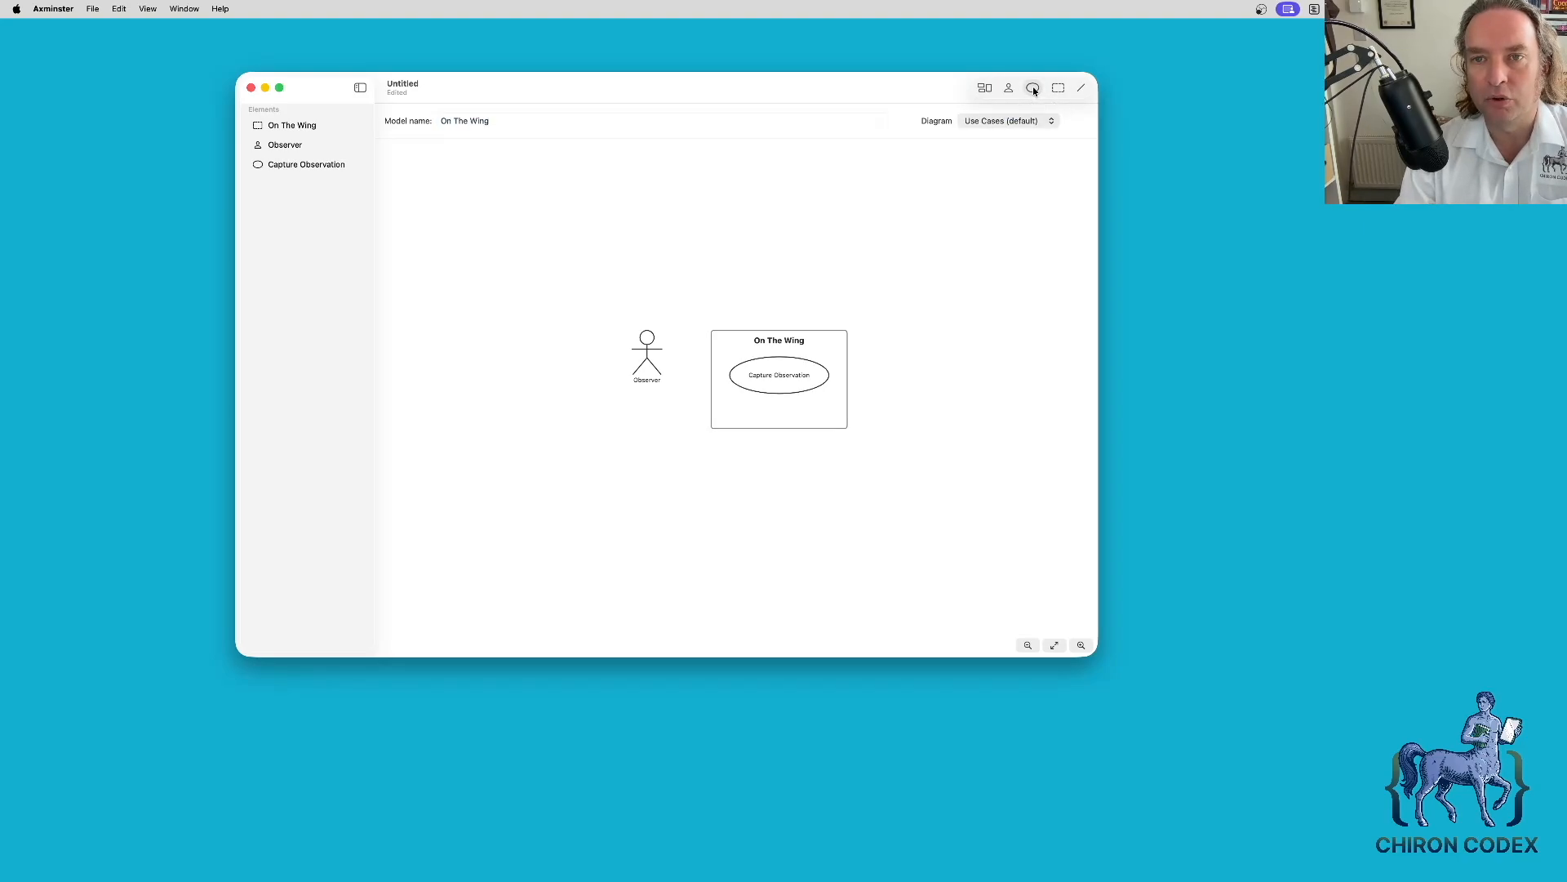
{"action": "type", "text": "Rec"}
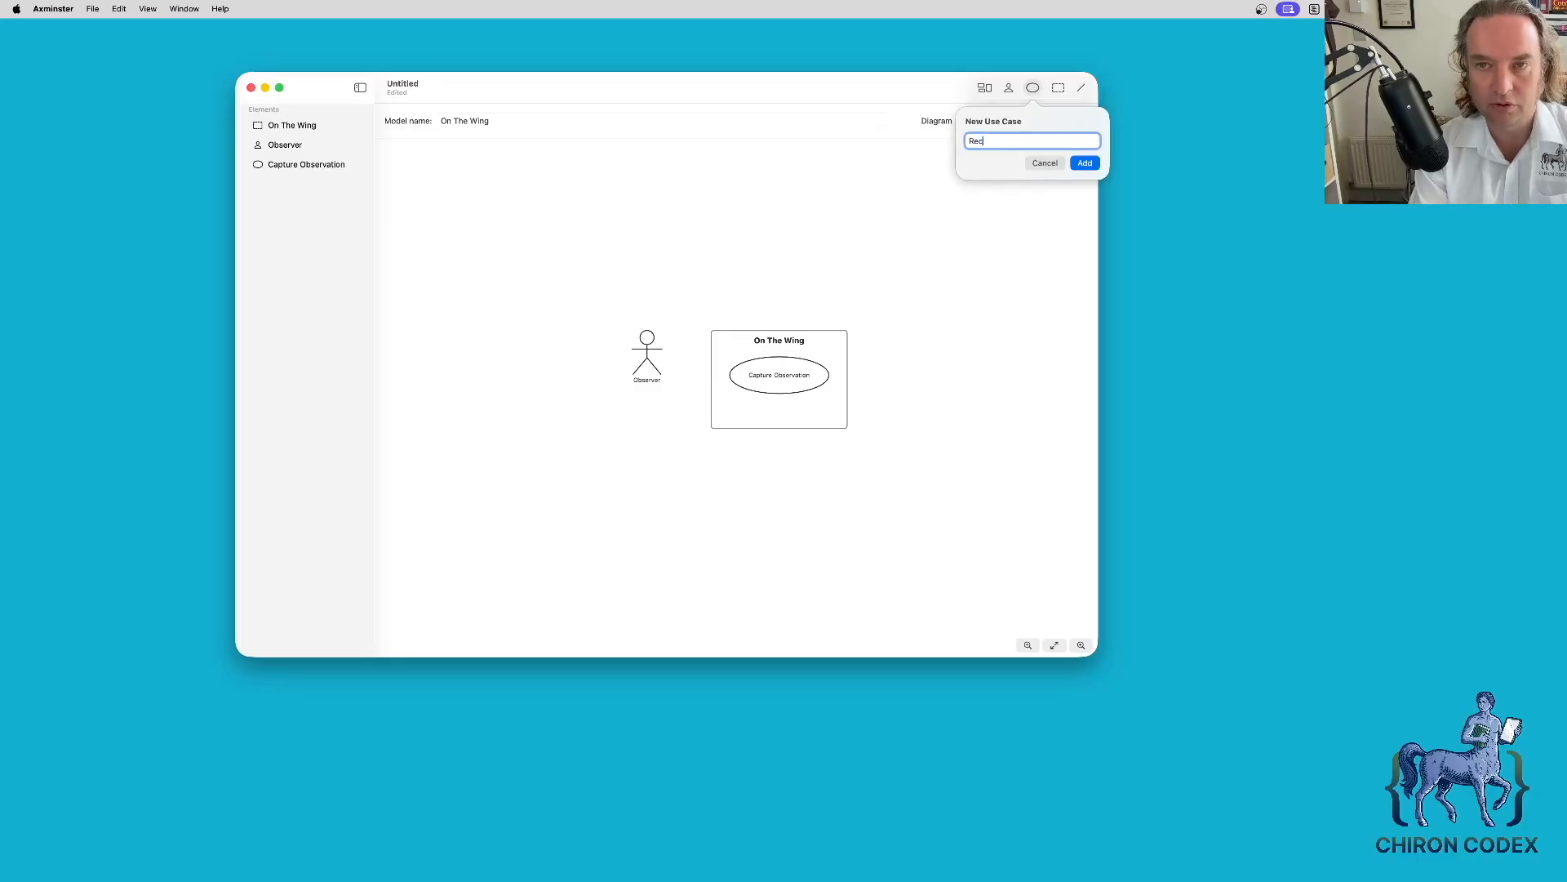
{"action": "type", "text": "ord Observations"}
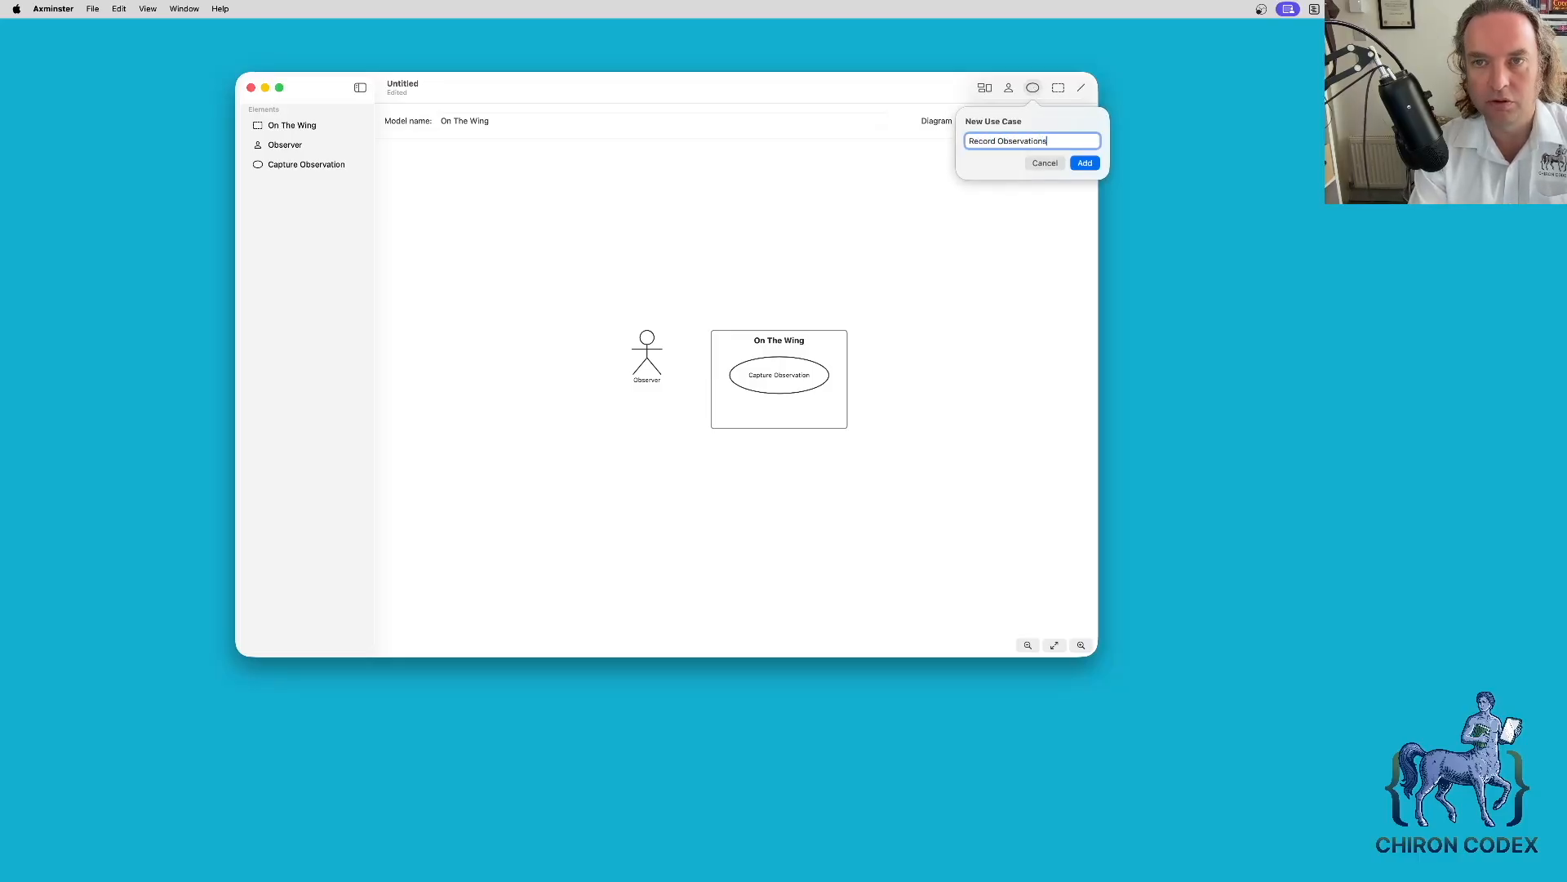
{"action": "key", "text": "Return"}
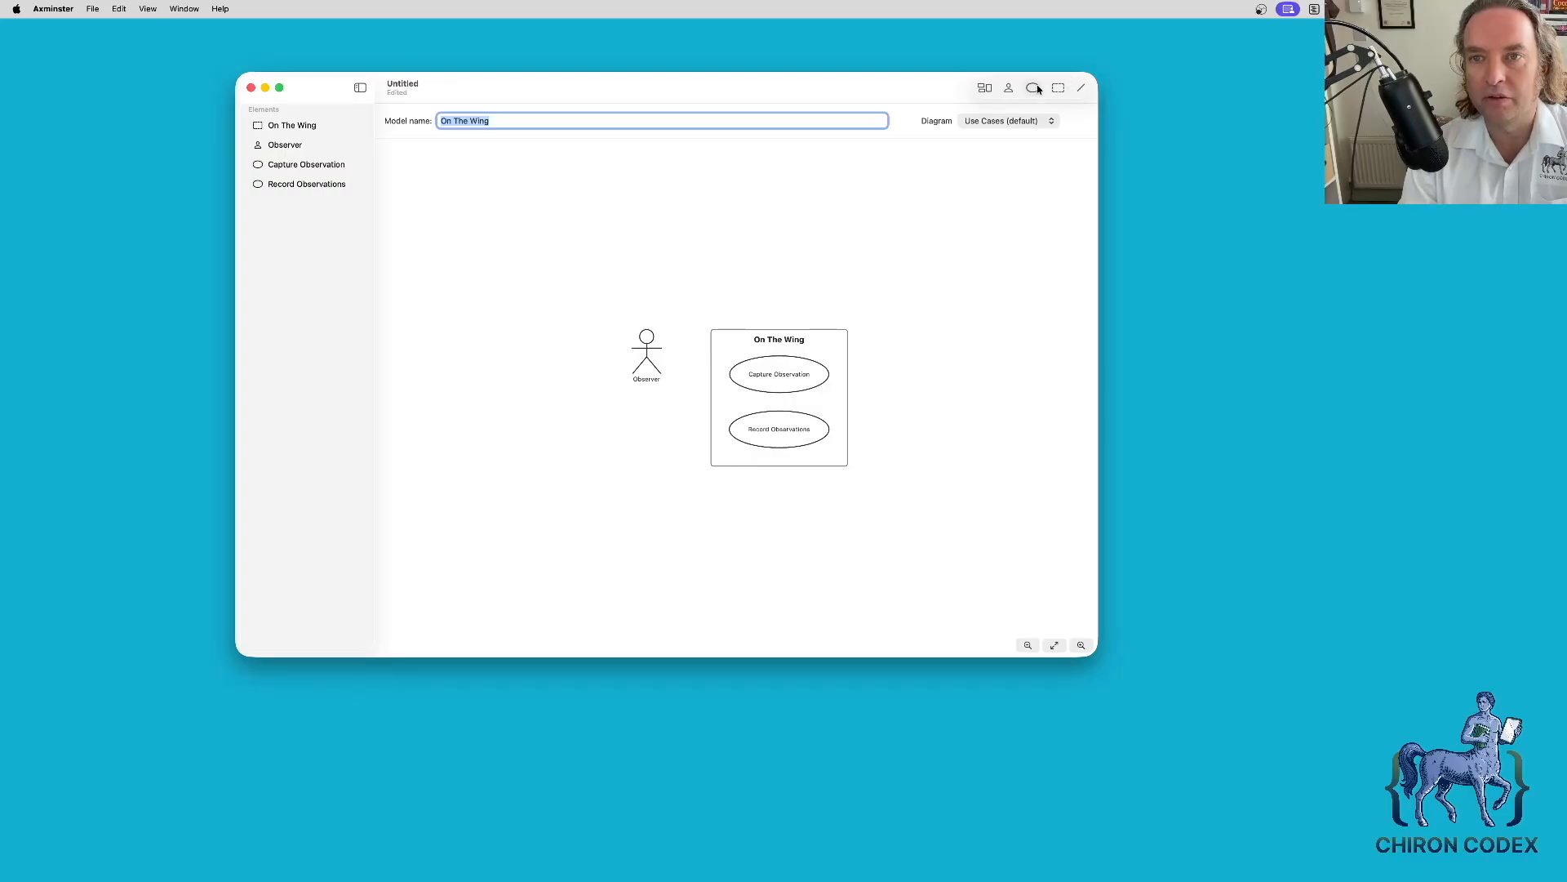
{"action": "left_click", "coordinate": [1035, 88]}
{"action": "type", "text": "Review "}
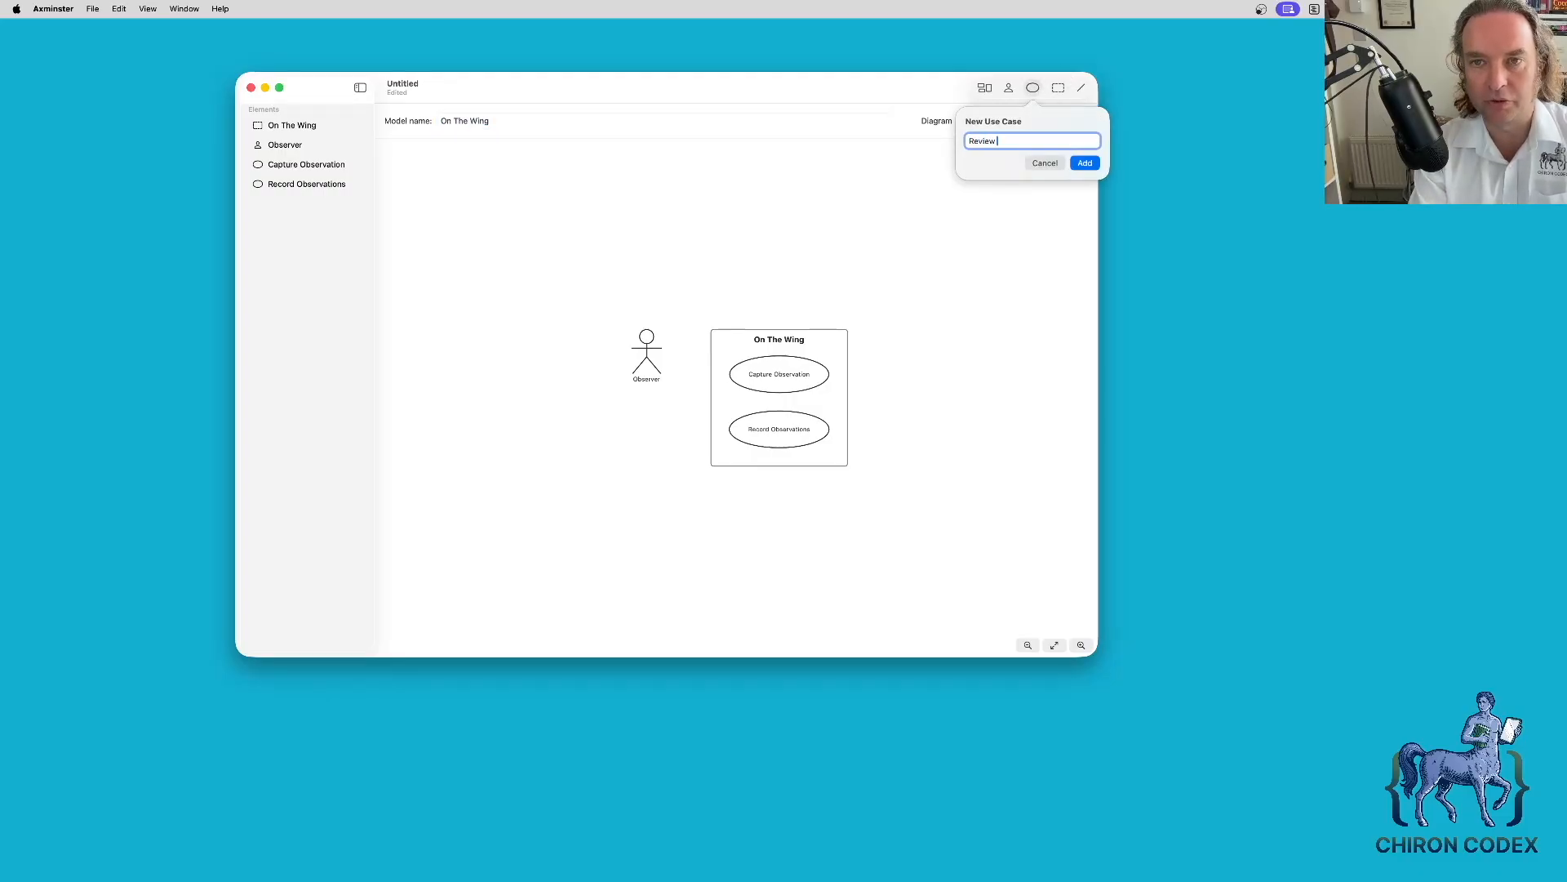
{"action": "type", "text": "Journal"}
{"action": "key", "text": "Return"}
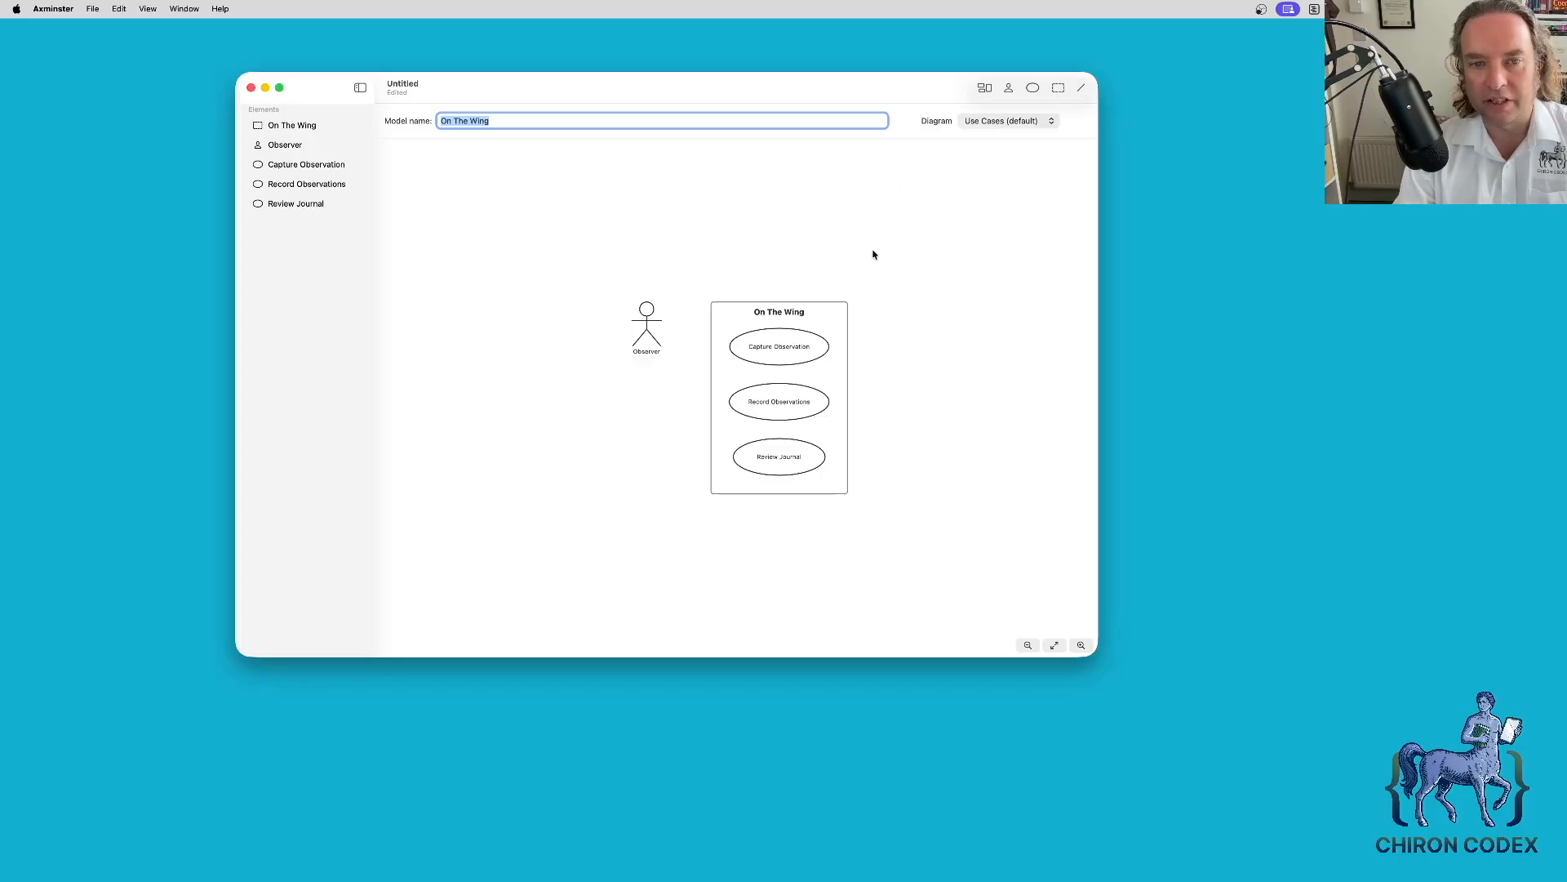
- Associate the Observer actor with the Capture Observation use case
{"action": "left_click", "coordinate": [1080, 90]}
{"action": "left_click", "coordinate": [1049, 164]}
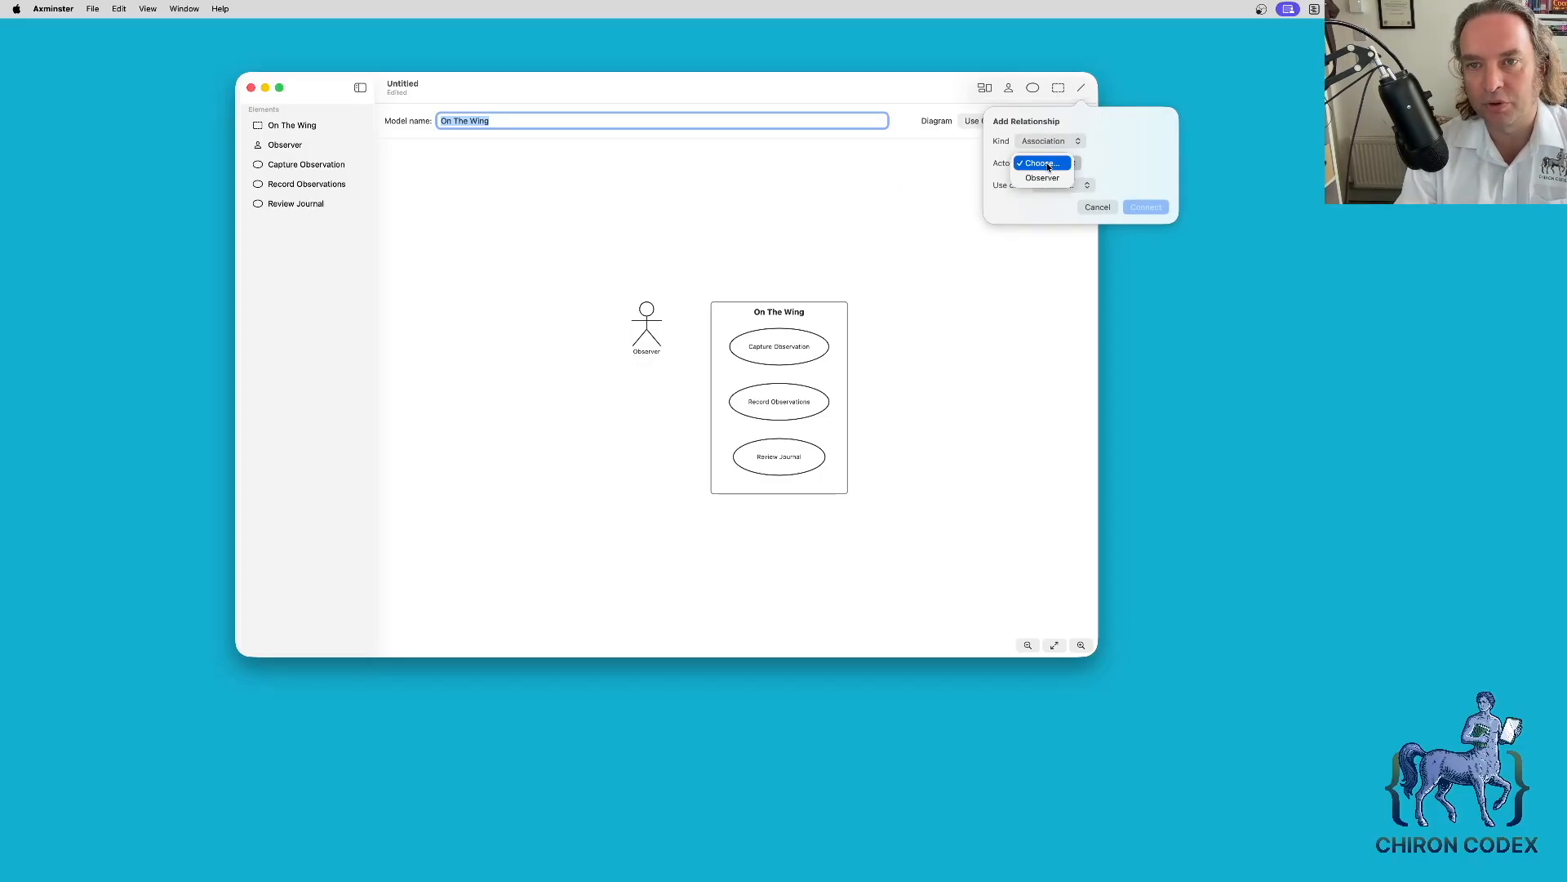
{"action": "left_click", "coordinate": [1045, 177]}
{"action": "left_click", "coordinate": [1060, 186]}
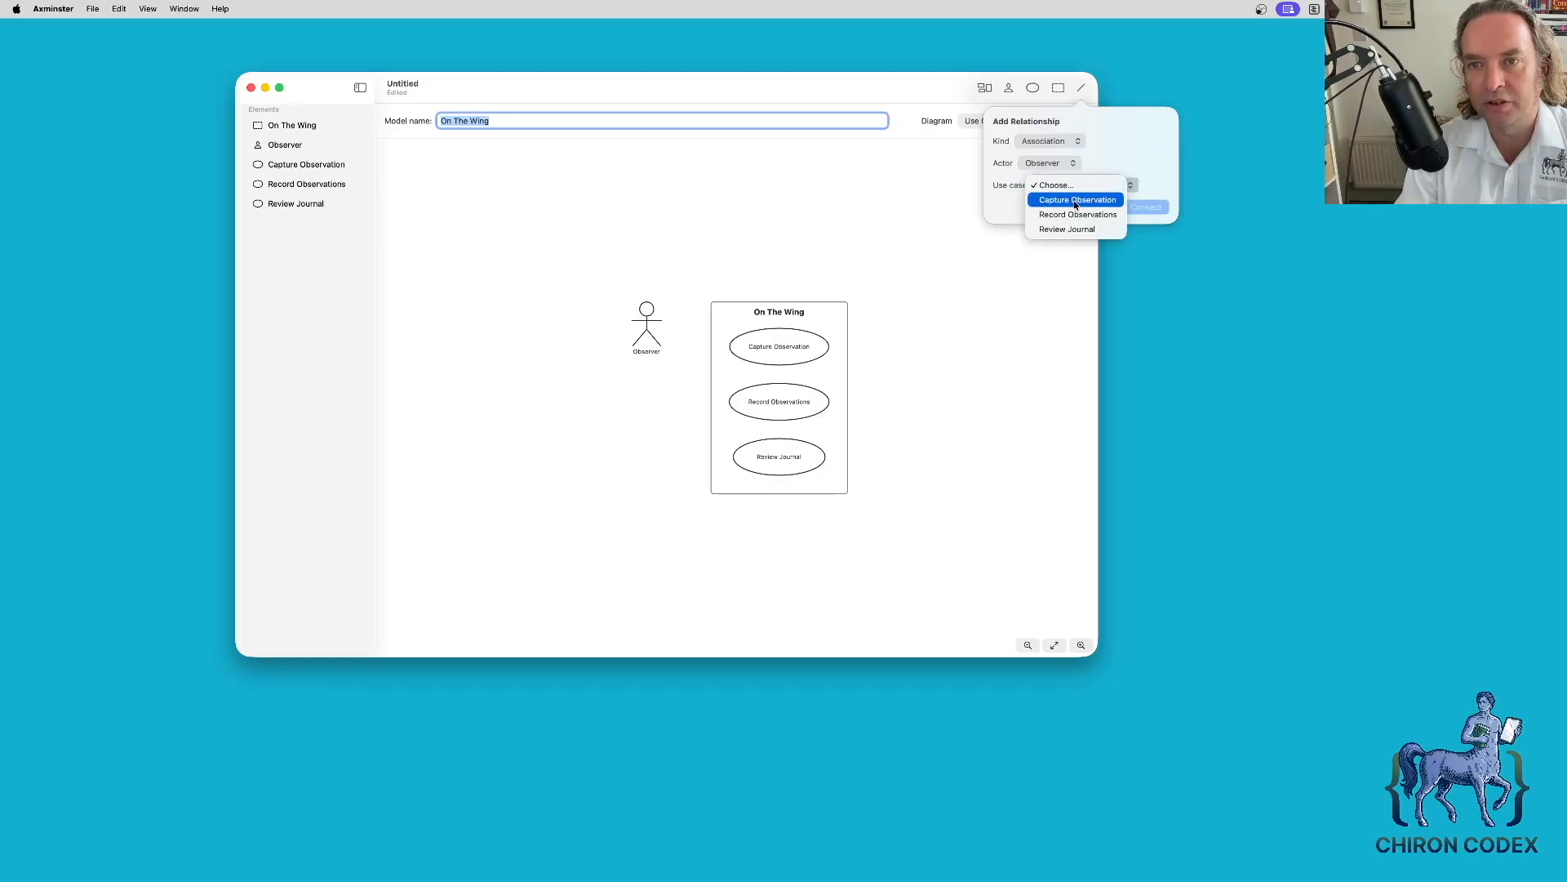
{"action": "left_click", "coordinate": [1061, 200]}
{"action": "left_click", "coordinate": [1148, 208]}
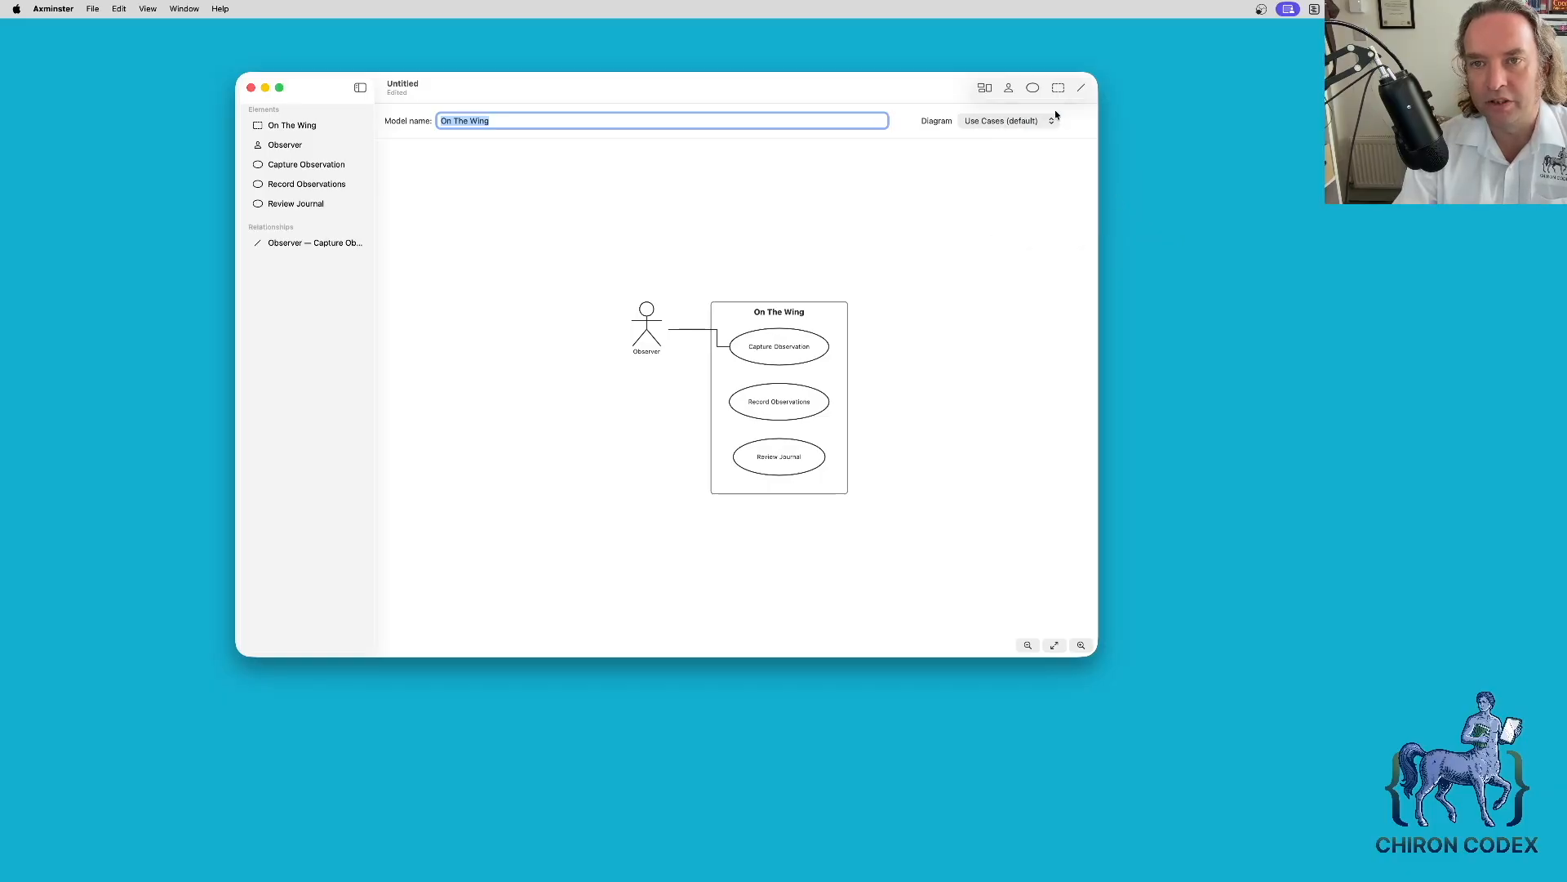
- Associate the Observer actor with the Record Observations use case
{"action": "left_click", "coordinate": [1079, 91]}
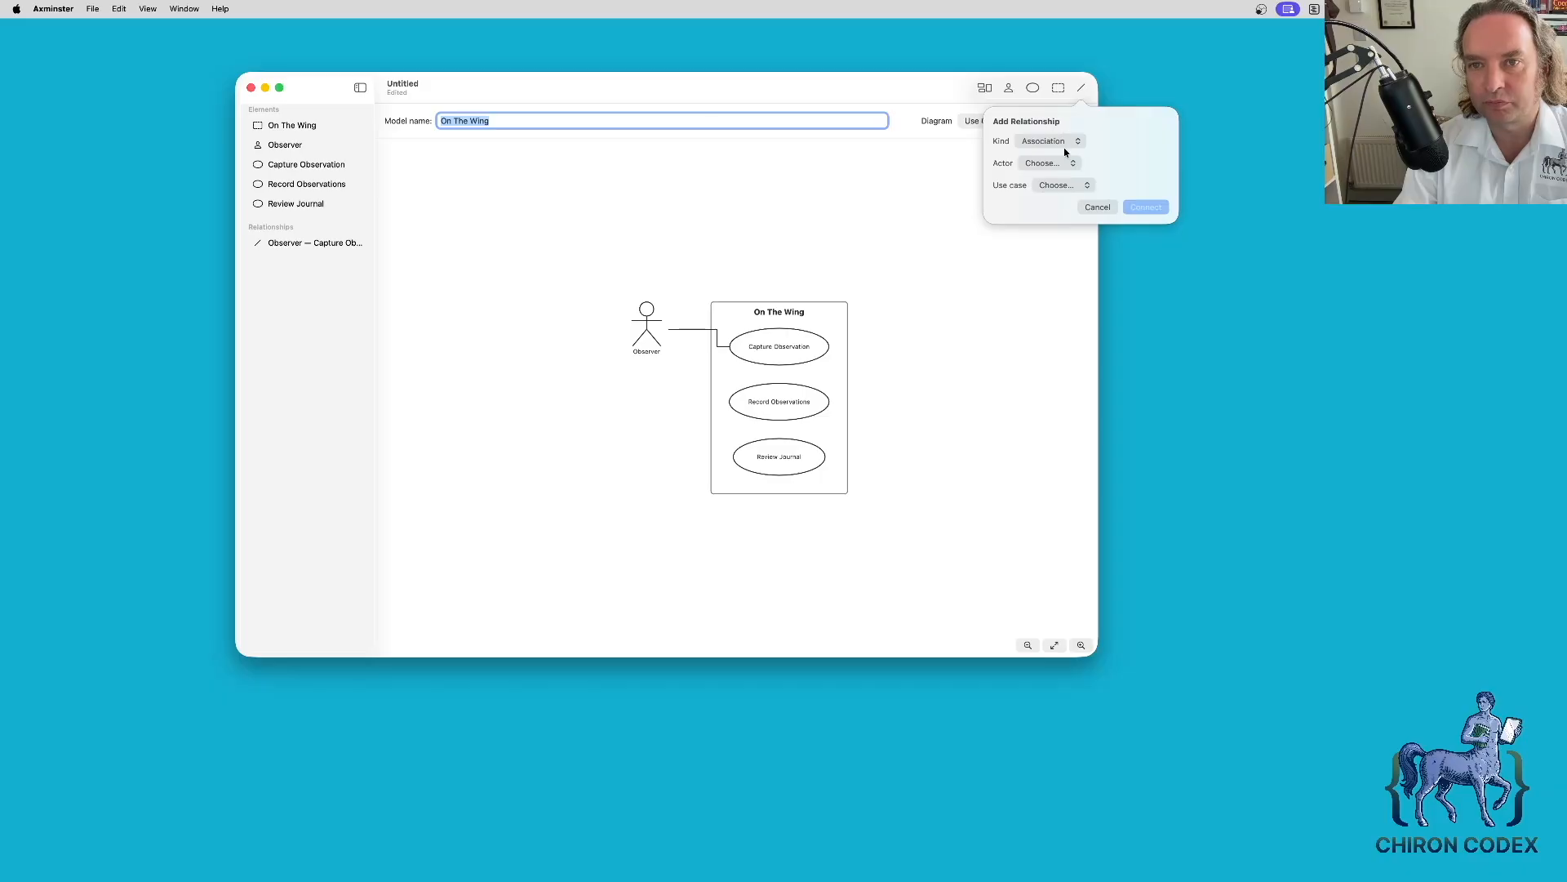
{"action": "left_click", "coordinate": [1063, 162]}
{"action": "left_click", "coordinate": [1053, 177]}
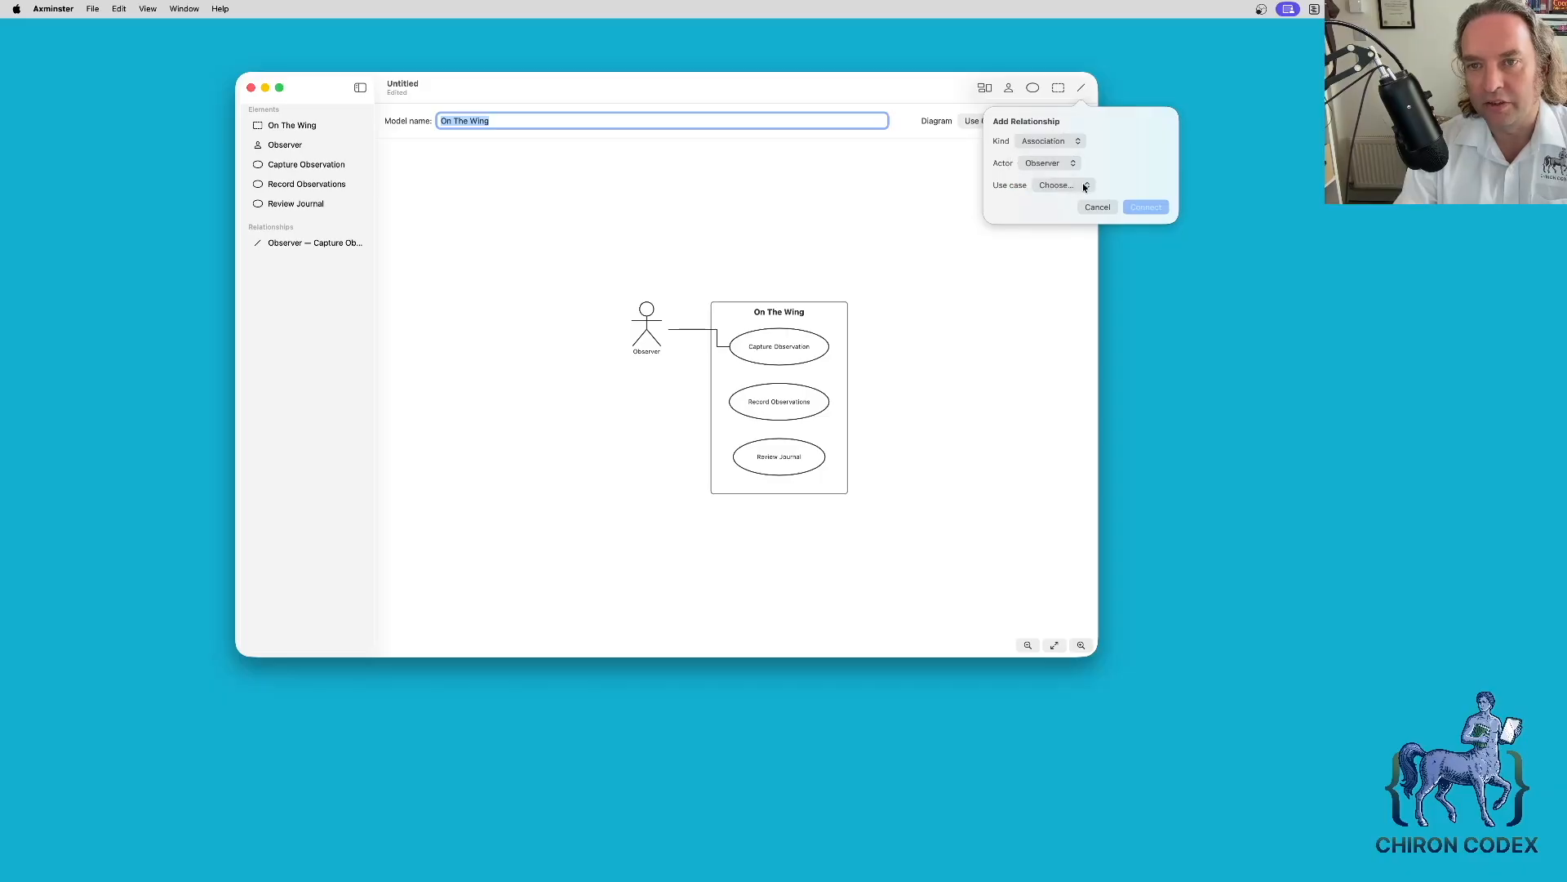
{"action": "left_click", "coordinate": [1065, 185]}
{"action": "left_click", "coordinate": [1077, 213]}
{"action": "left_click", "coordinate": [1147, 207]}
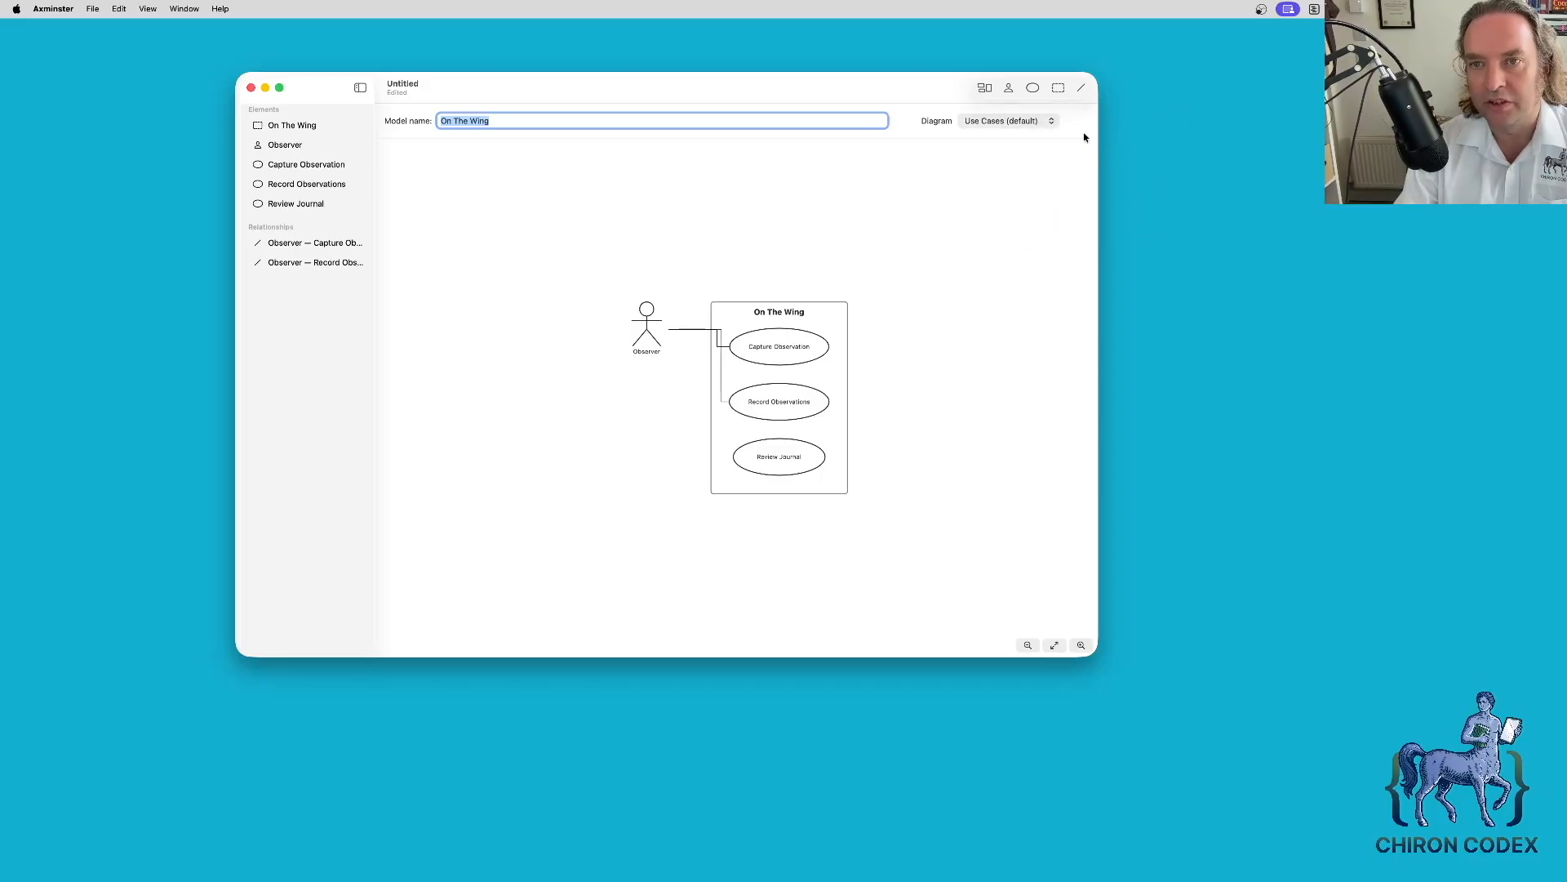
- Associate the Observer actor with the Review Journal use case
{"action": "left_click", "coordinate": [1080, 90]}
{"action": "left_click", "coordinate": [1061, 162]}
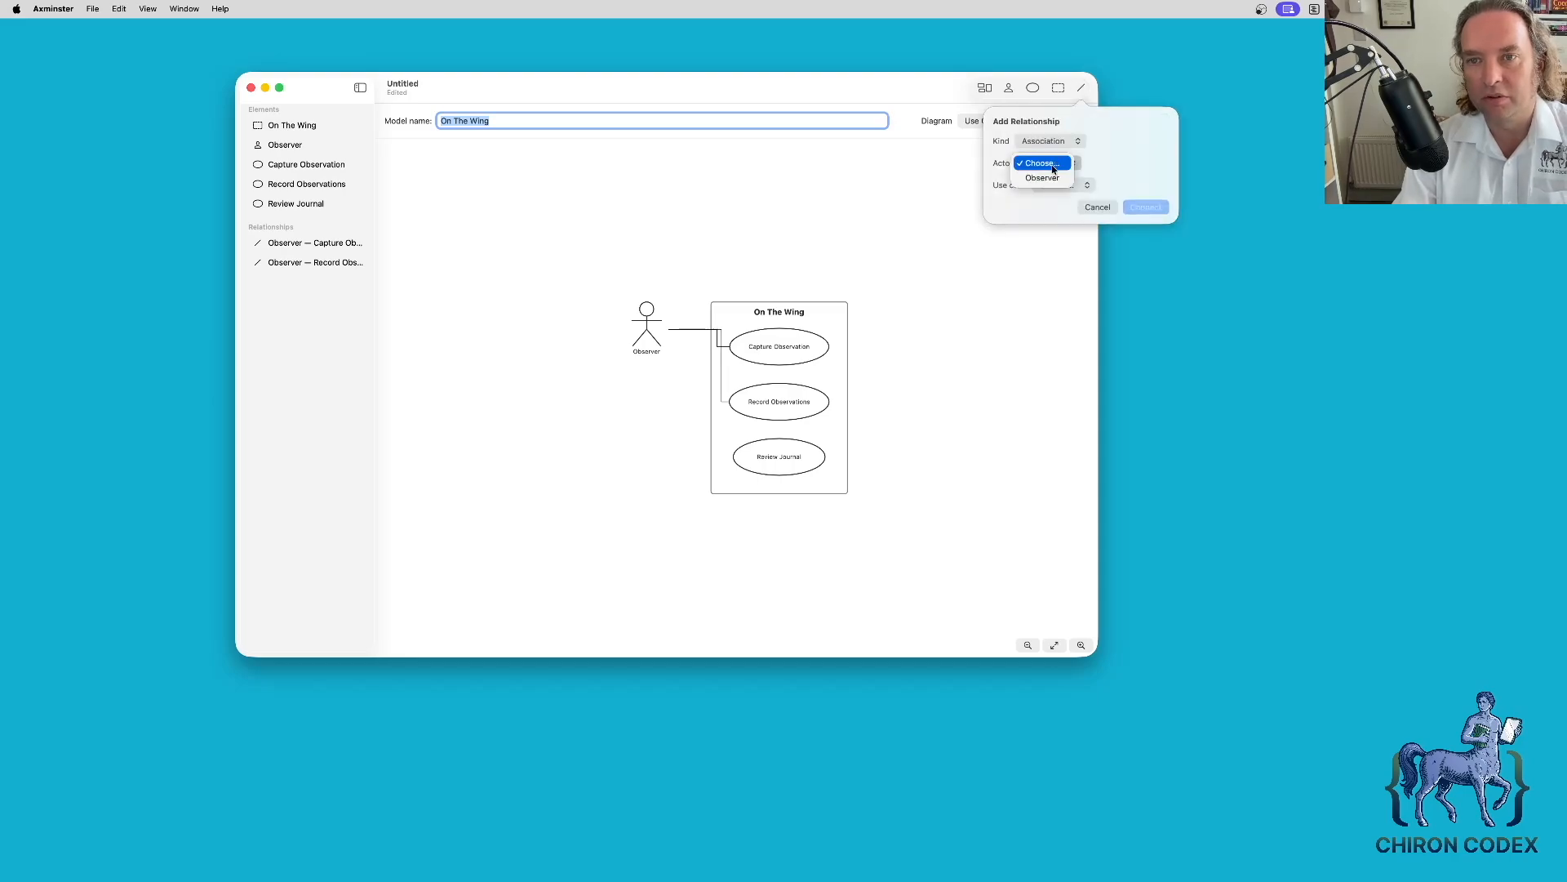
{"action": "left_click", "coordinate": [1056, 178]}
{"action": "left_click", "coordinate": [1078, 185]}
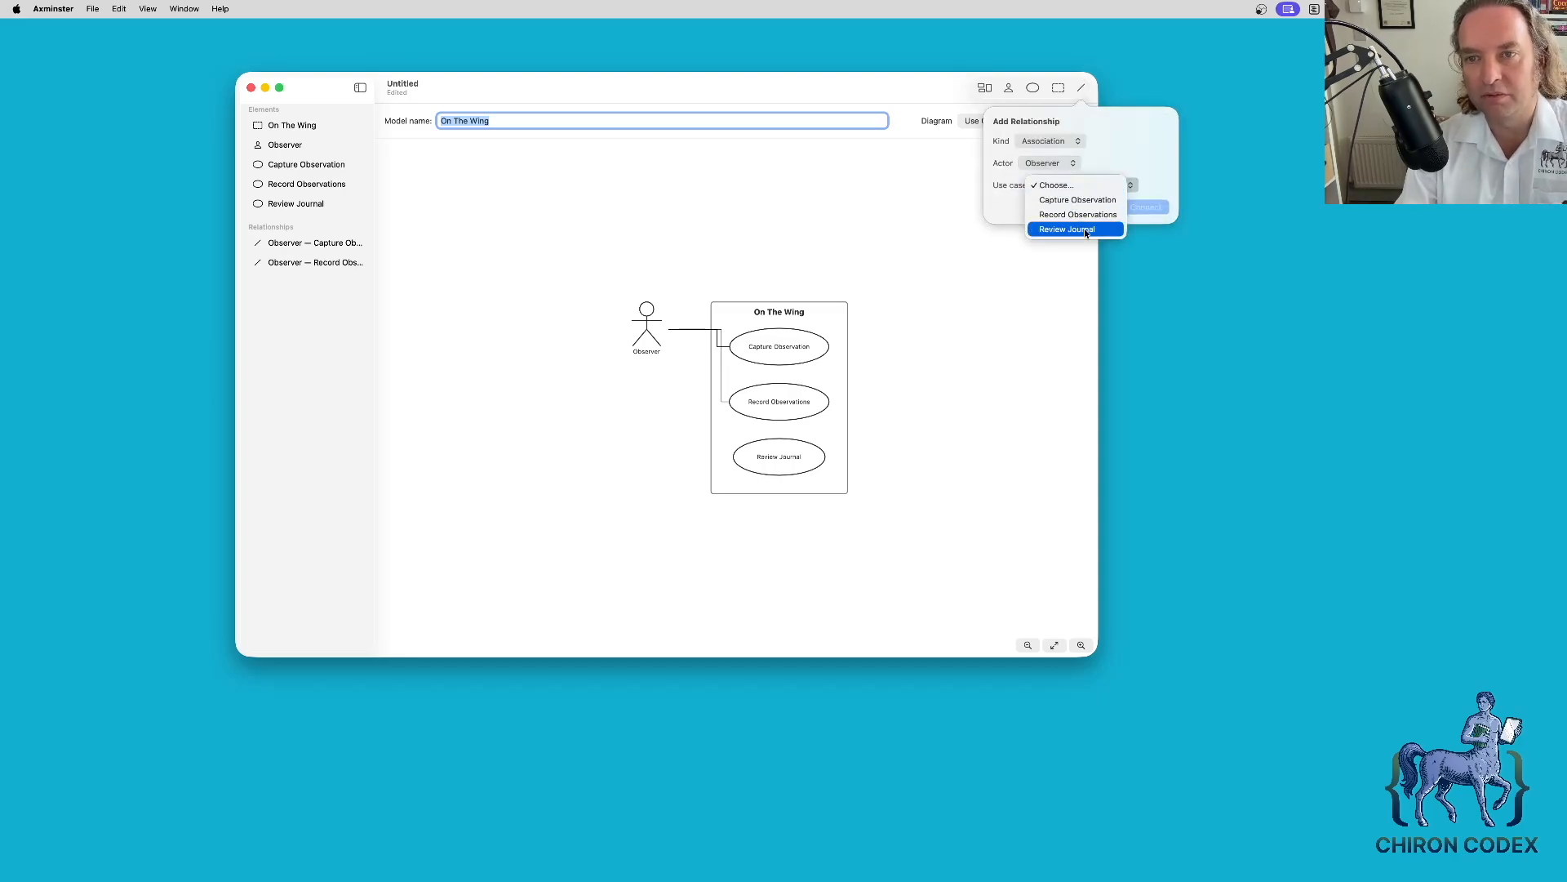
{"action": "left_click", "coordinate": [1077, 228]}
{"action": "left_click", "coordinate": [1133, 210]}
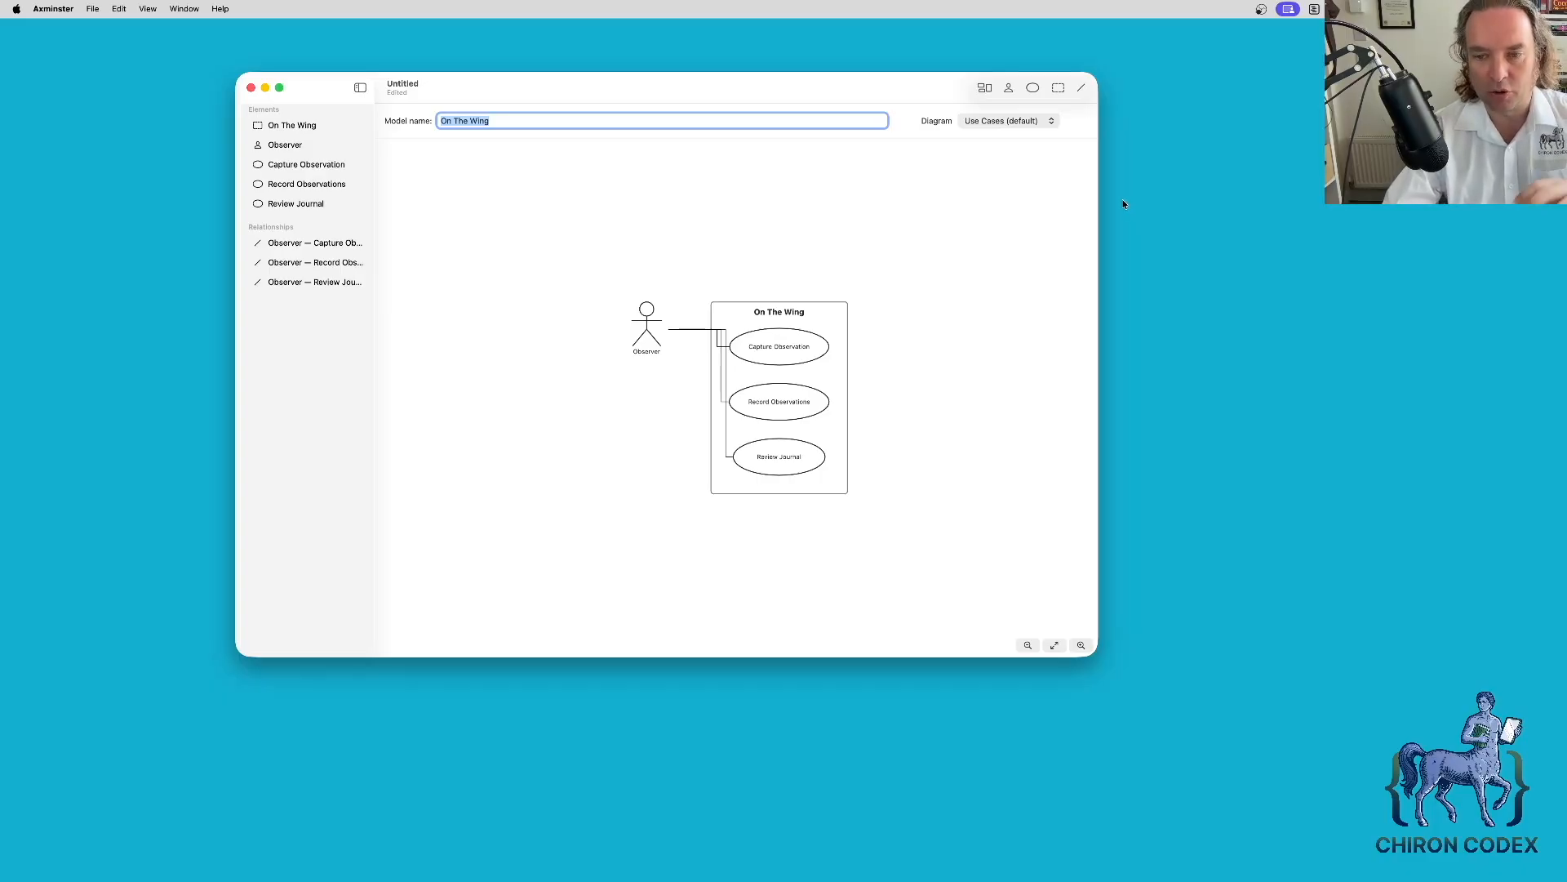
{"action": "left_click", "coordinate": [985, 87]}
{"action": "left_click", "coordinate": [980, 163]}
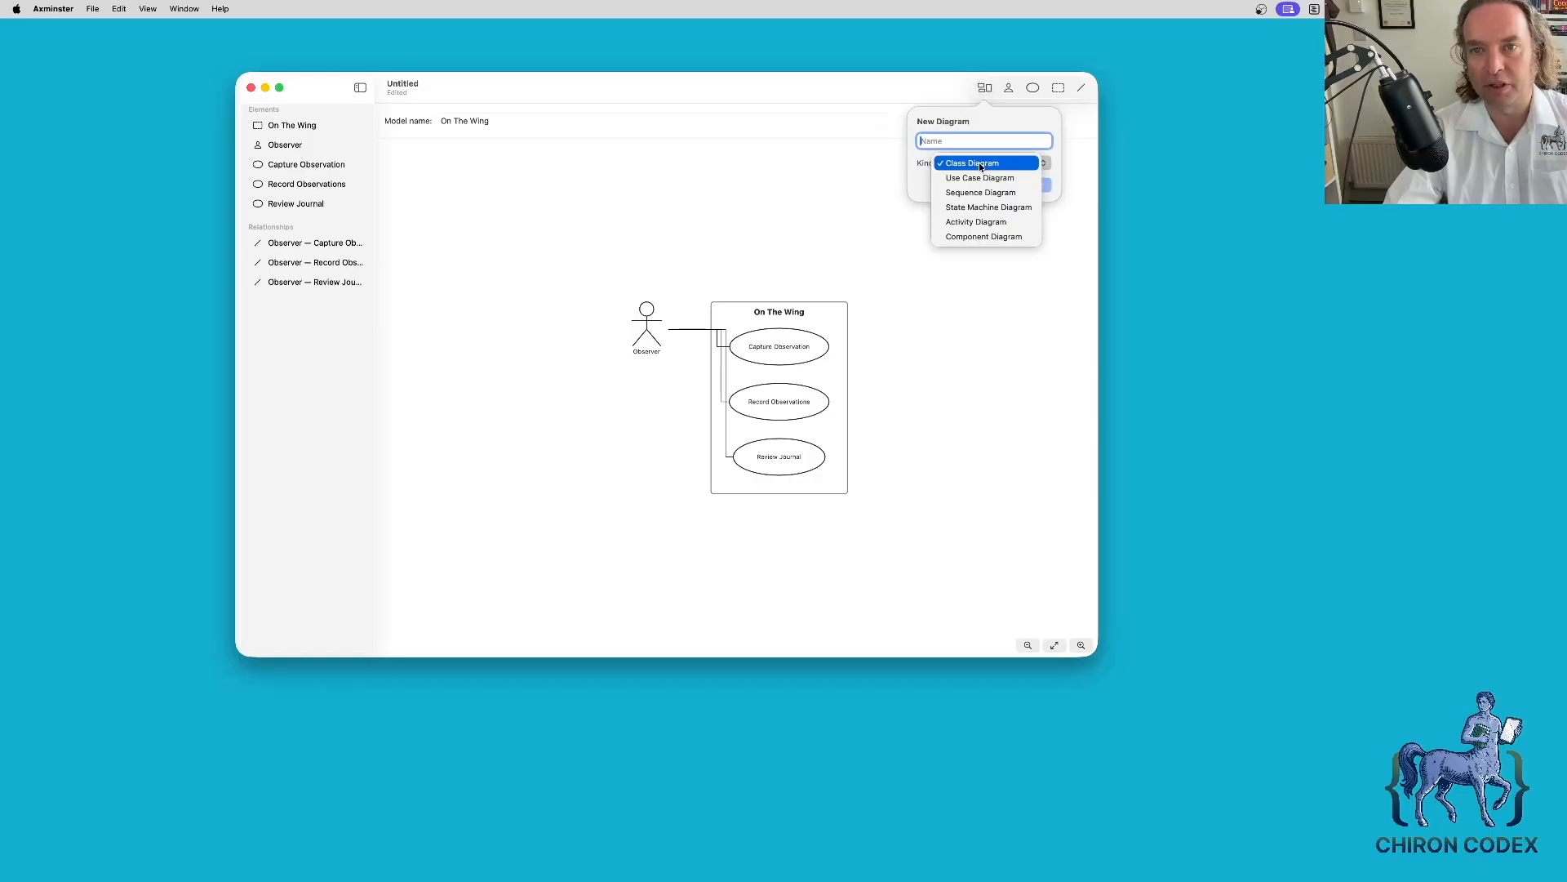
{"action": "left_click", "coordinate": [1011, 193]}
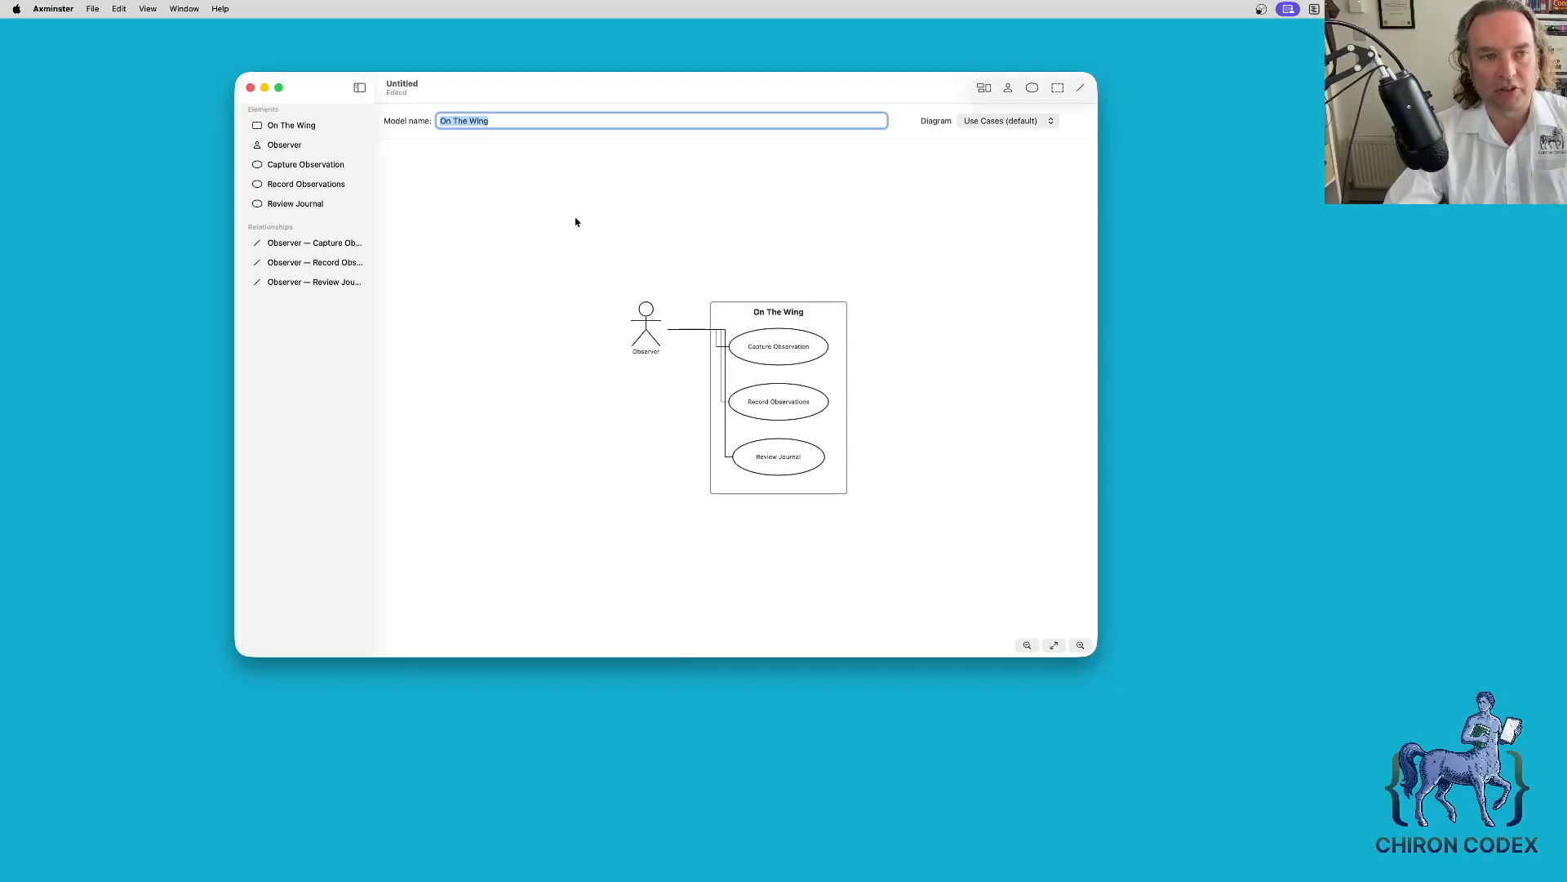
- View constraints for Review Journal, the On The Wing boundary, and finally the Observer actor
{"action": "left_click", "coordinate": [339, 243]}
{"action": "left_click", "coordinate": [324, 204]}
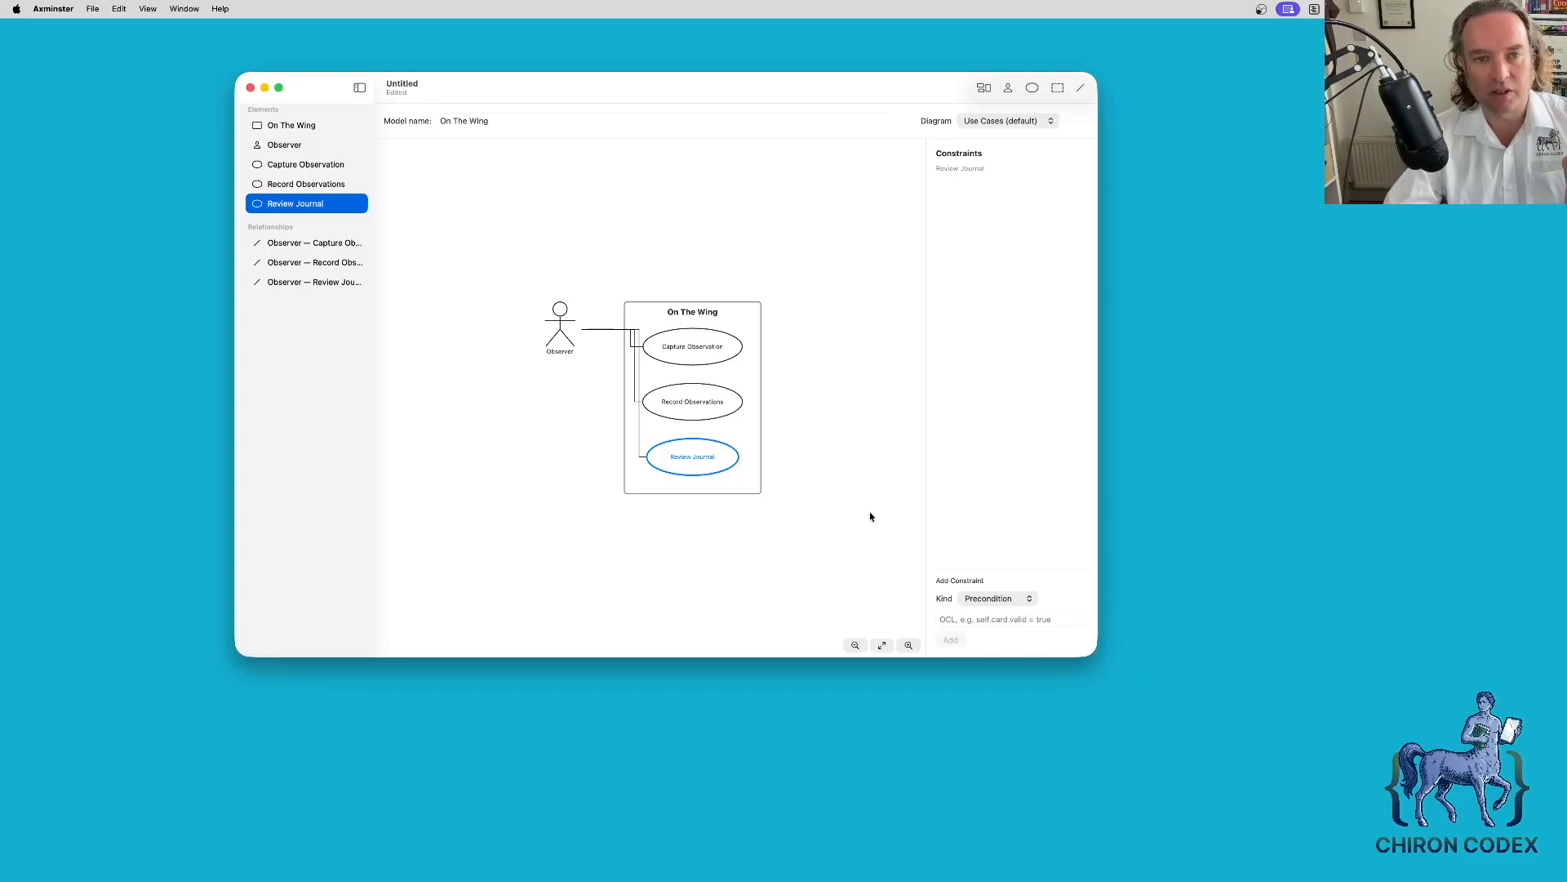
{"action": "left_click", "coordinate": [316, 128]}
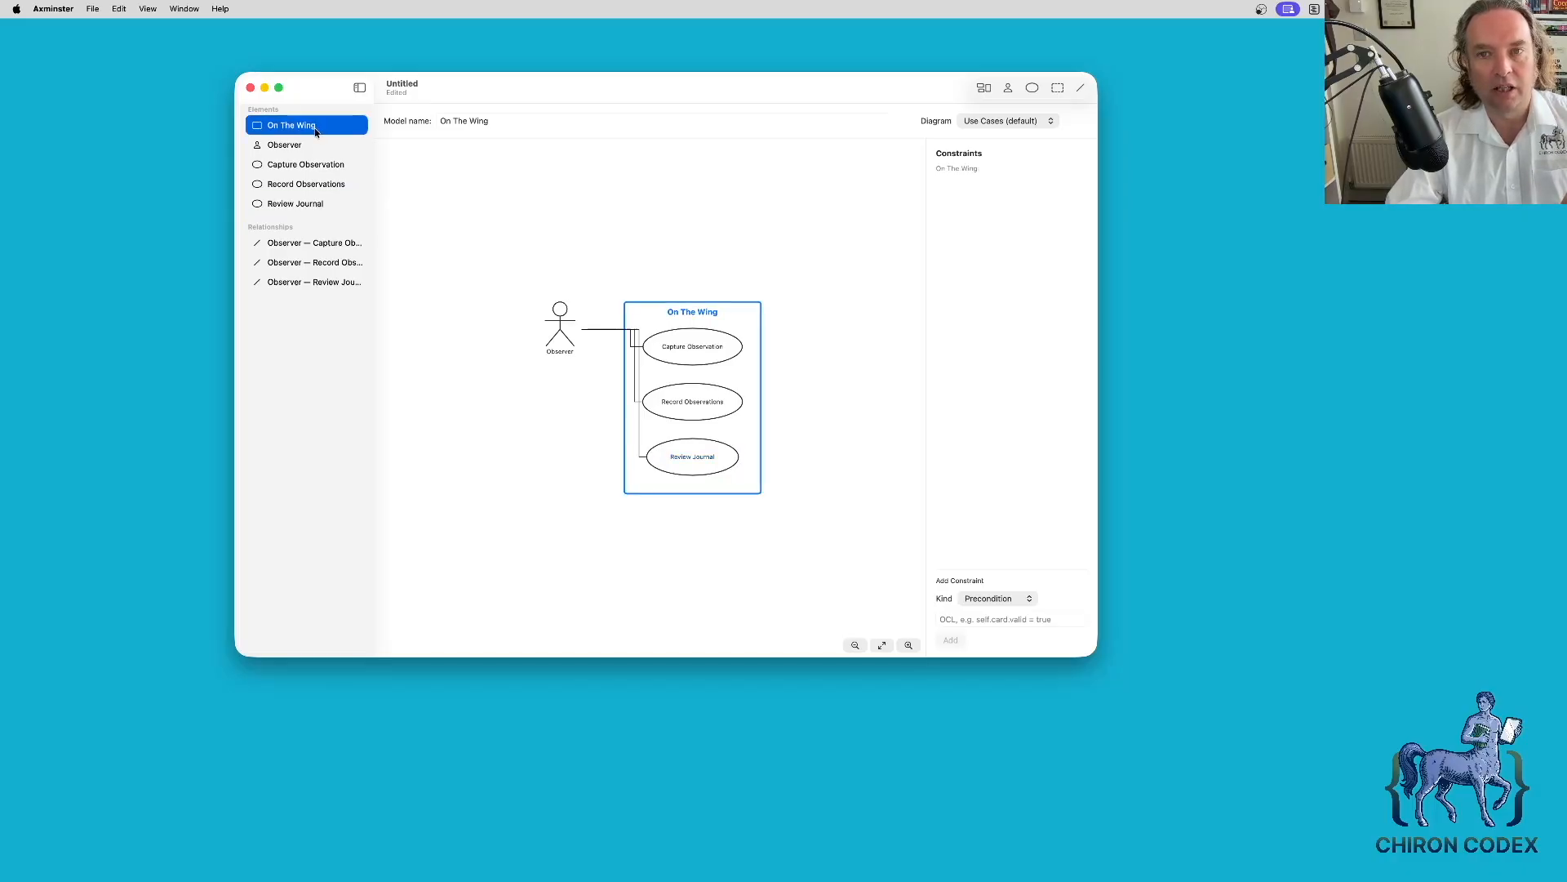
{"action": "left_click", "coordinate": [312, 145]}
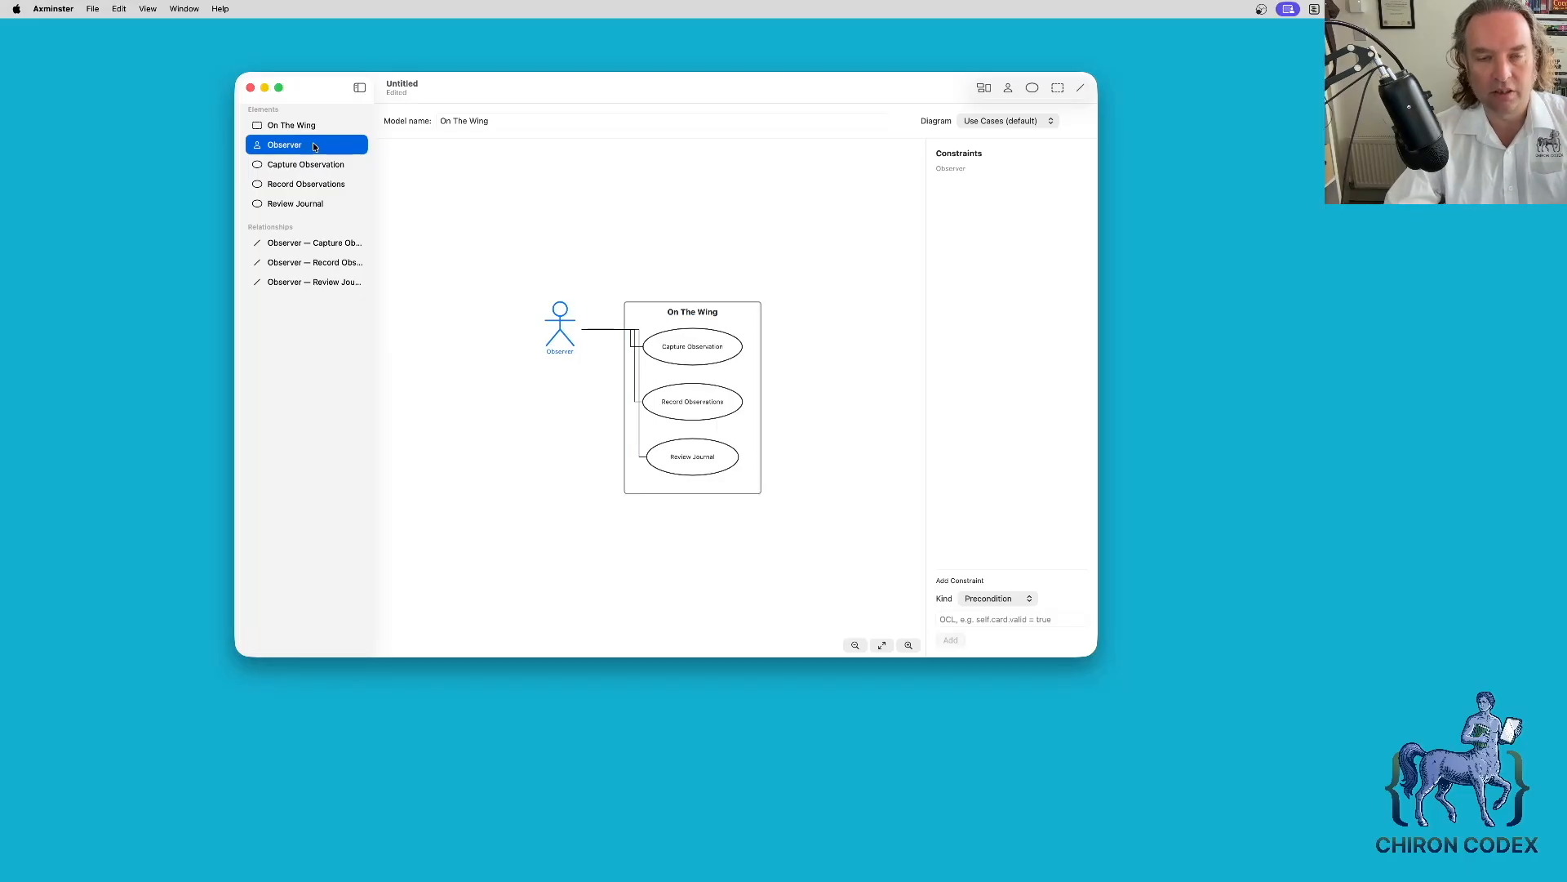
- Save the model as 'On The Wing.xmi' in the ~/src/onthewing/ folder
{"action": "key", "text": "super+s"}
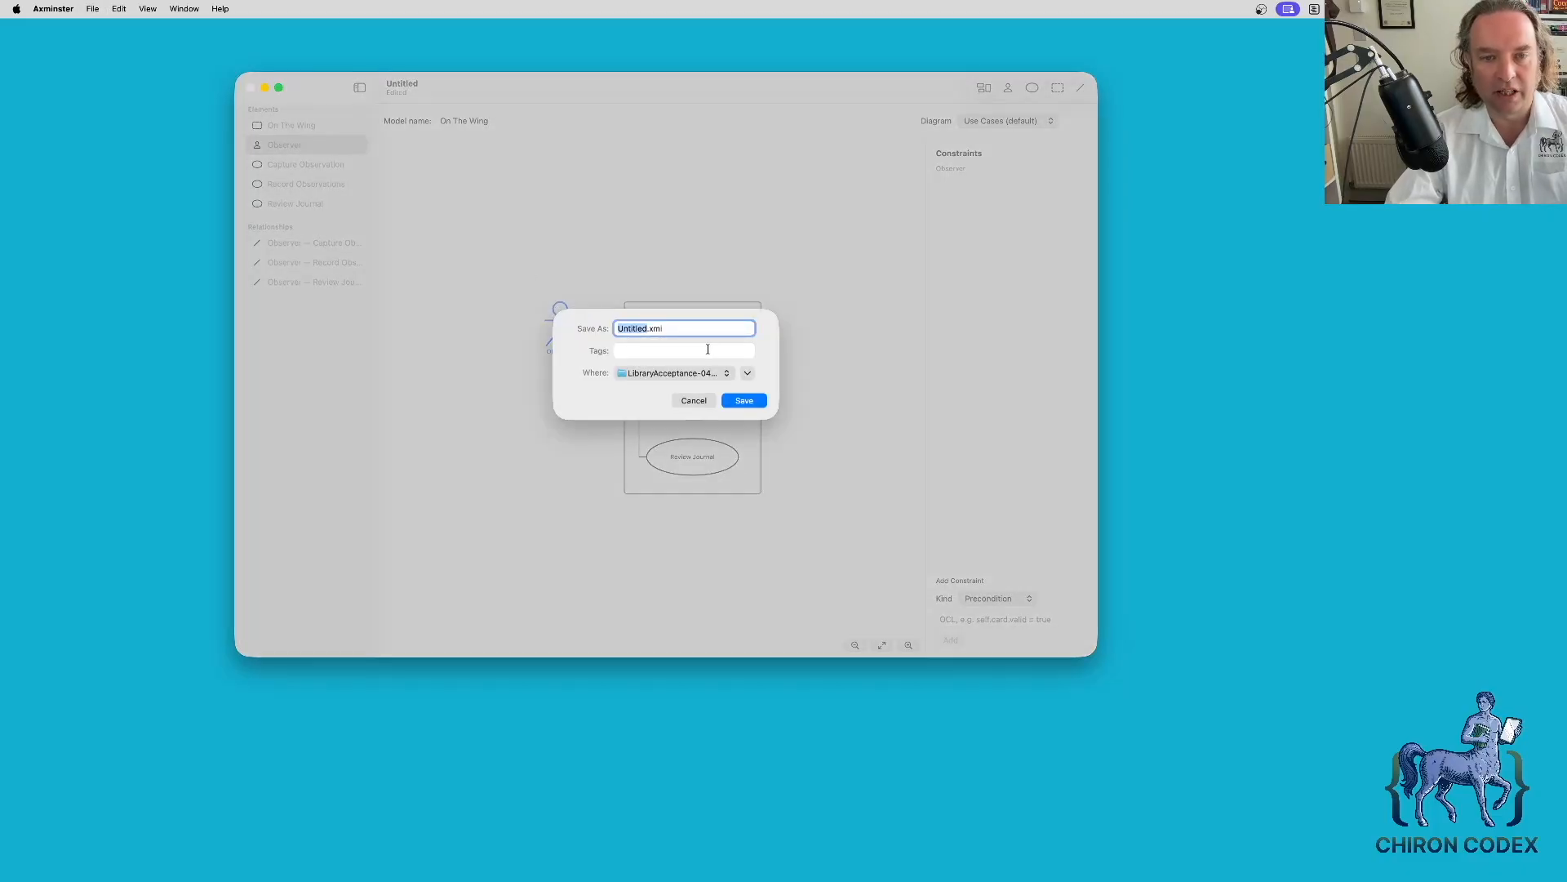
{"action": "key", "text": "shift+super+g"}
{"action": "type", "text": "~/"}
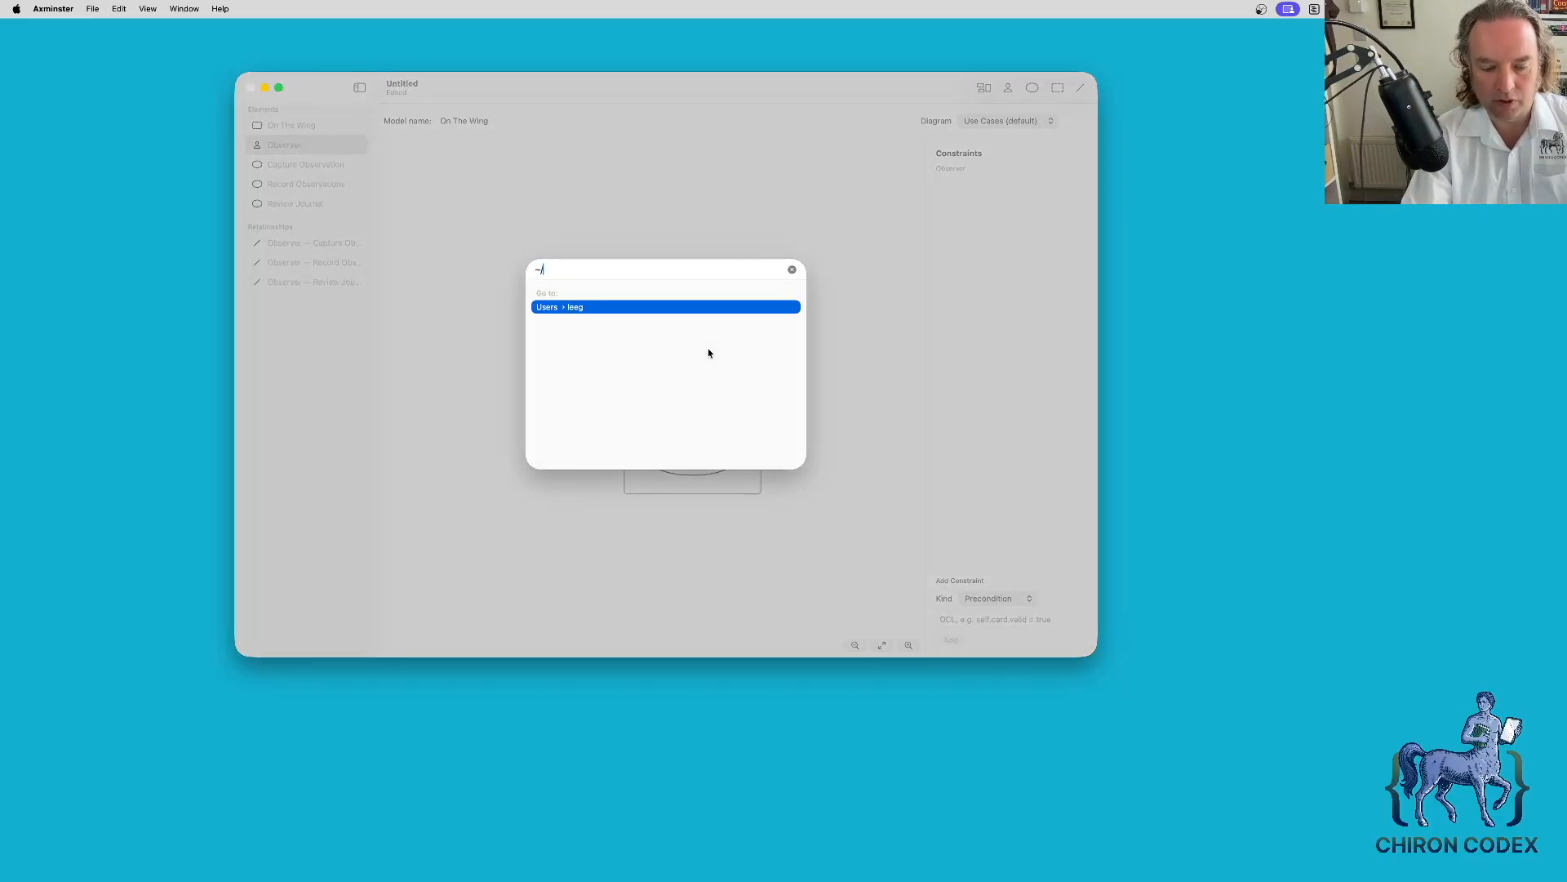
{"action": "type", "text": "src/onthewing/"}
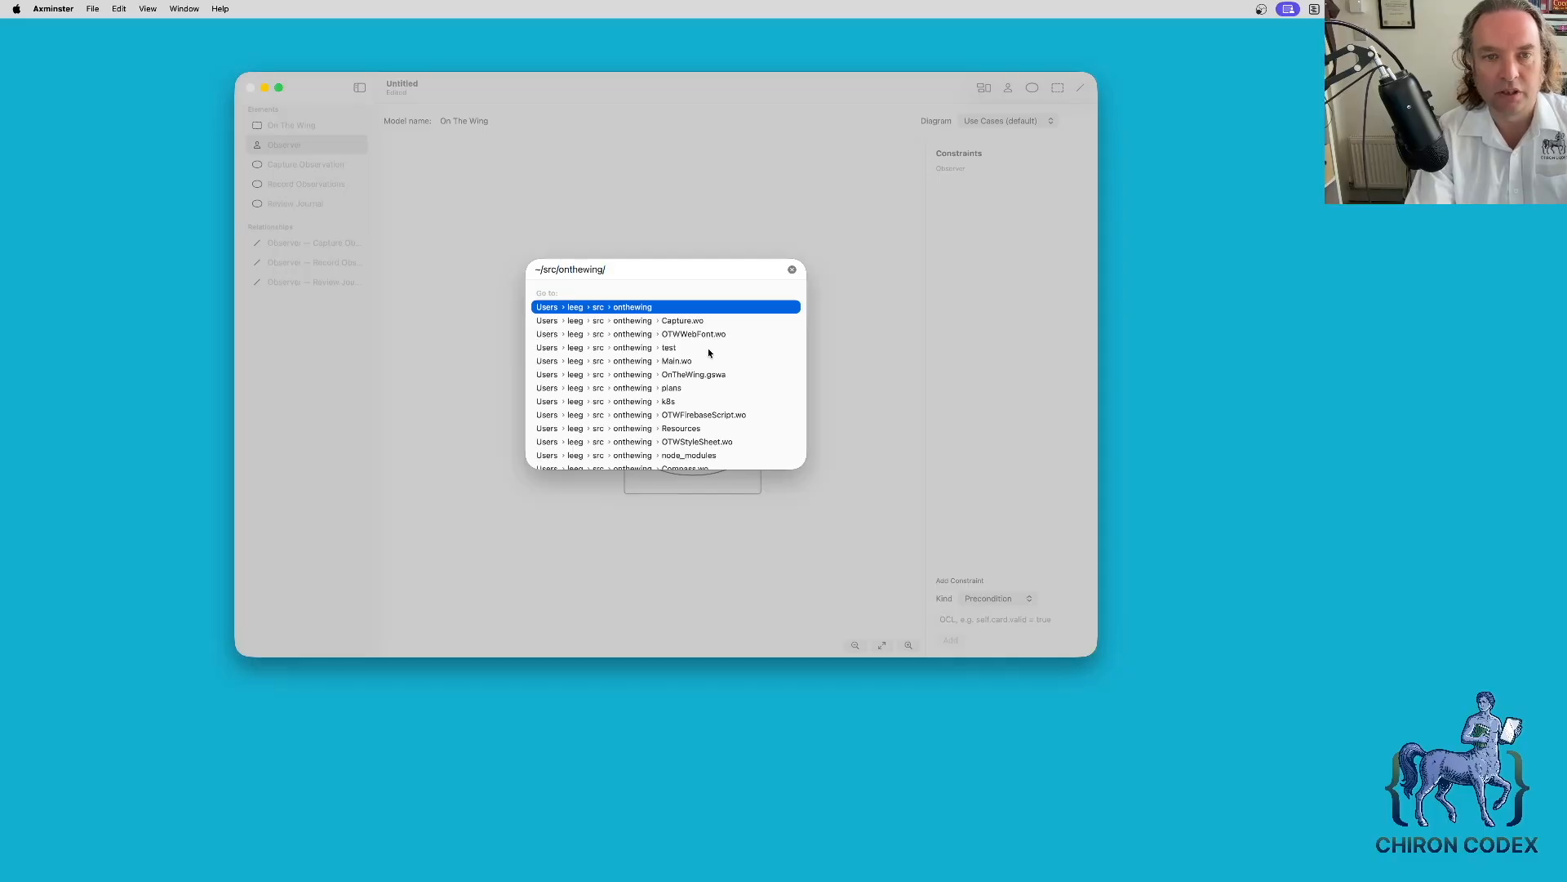
{"action": "key", "text": "Return"}
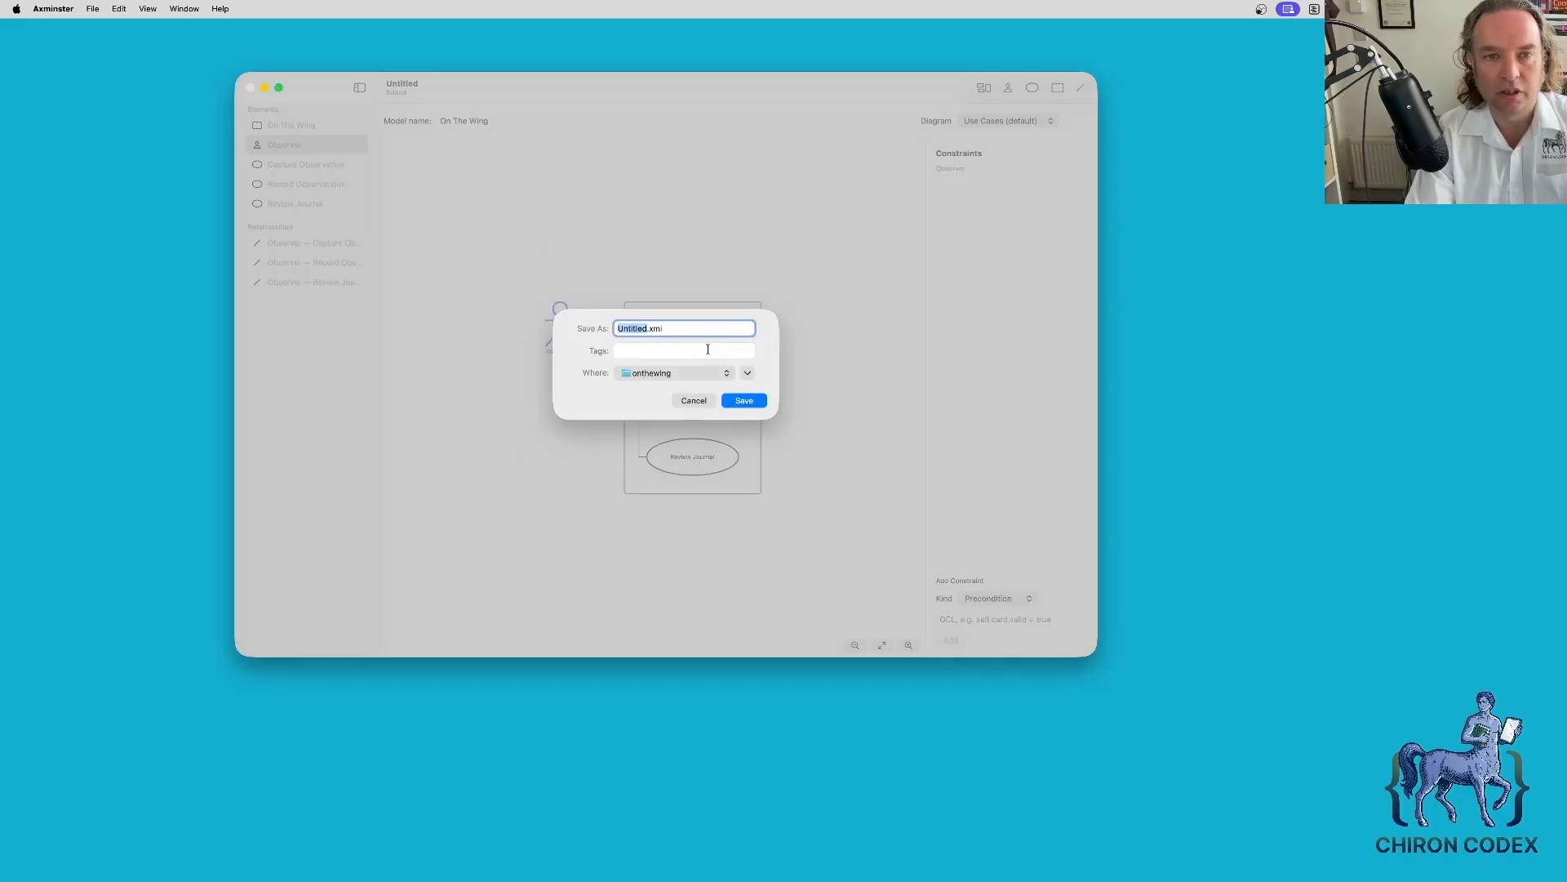
{"action": "type", "text": "On Th"}
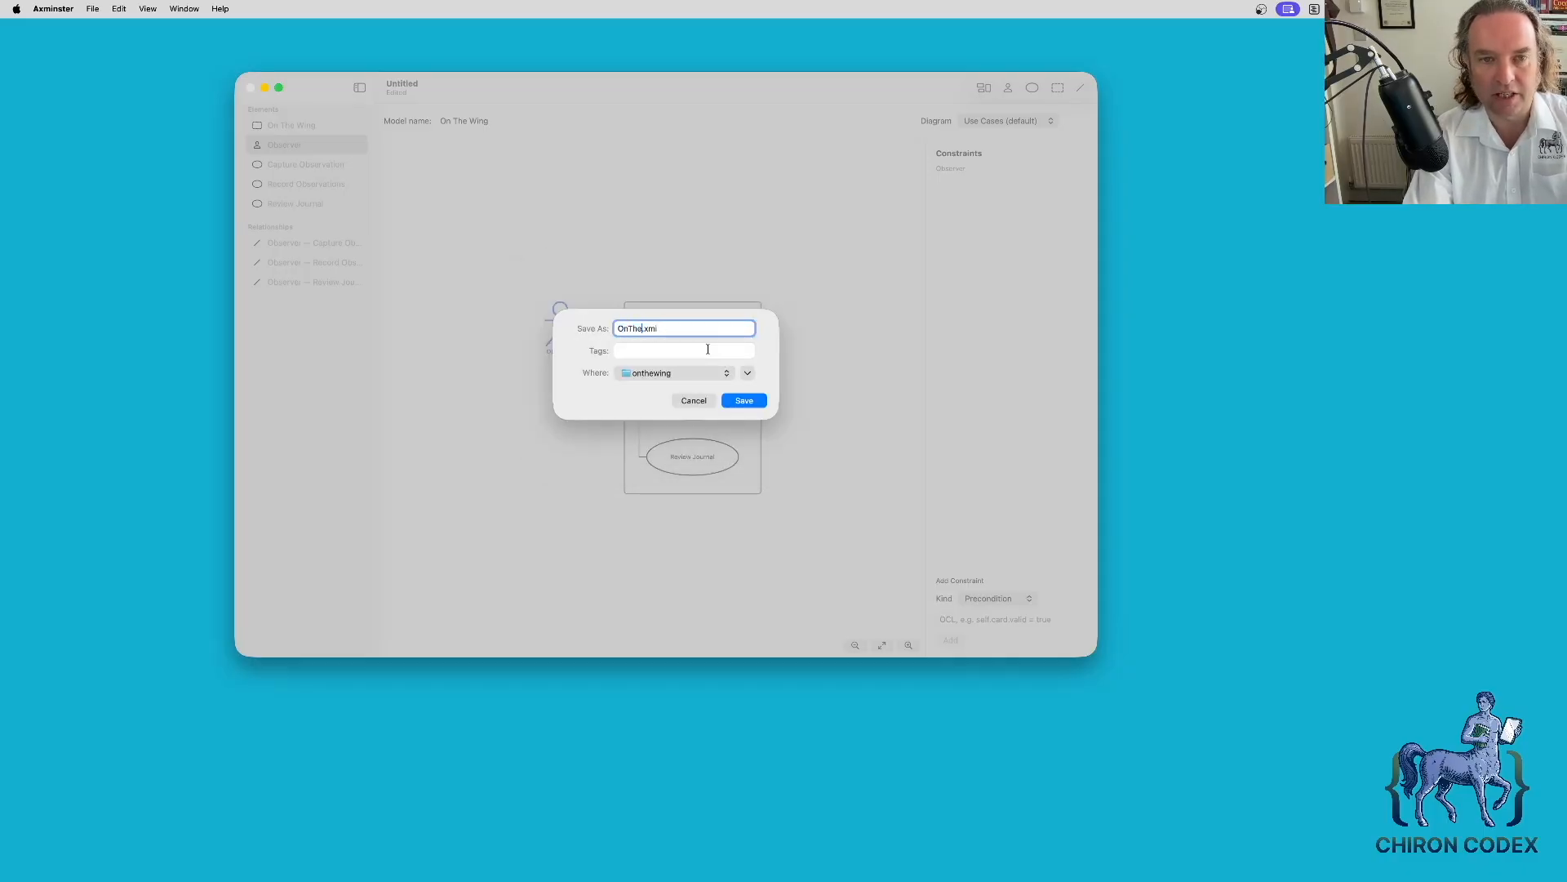
{"action": "type", "text": "e Wing"}
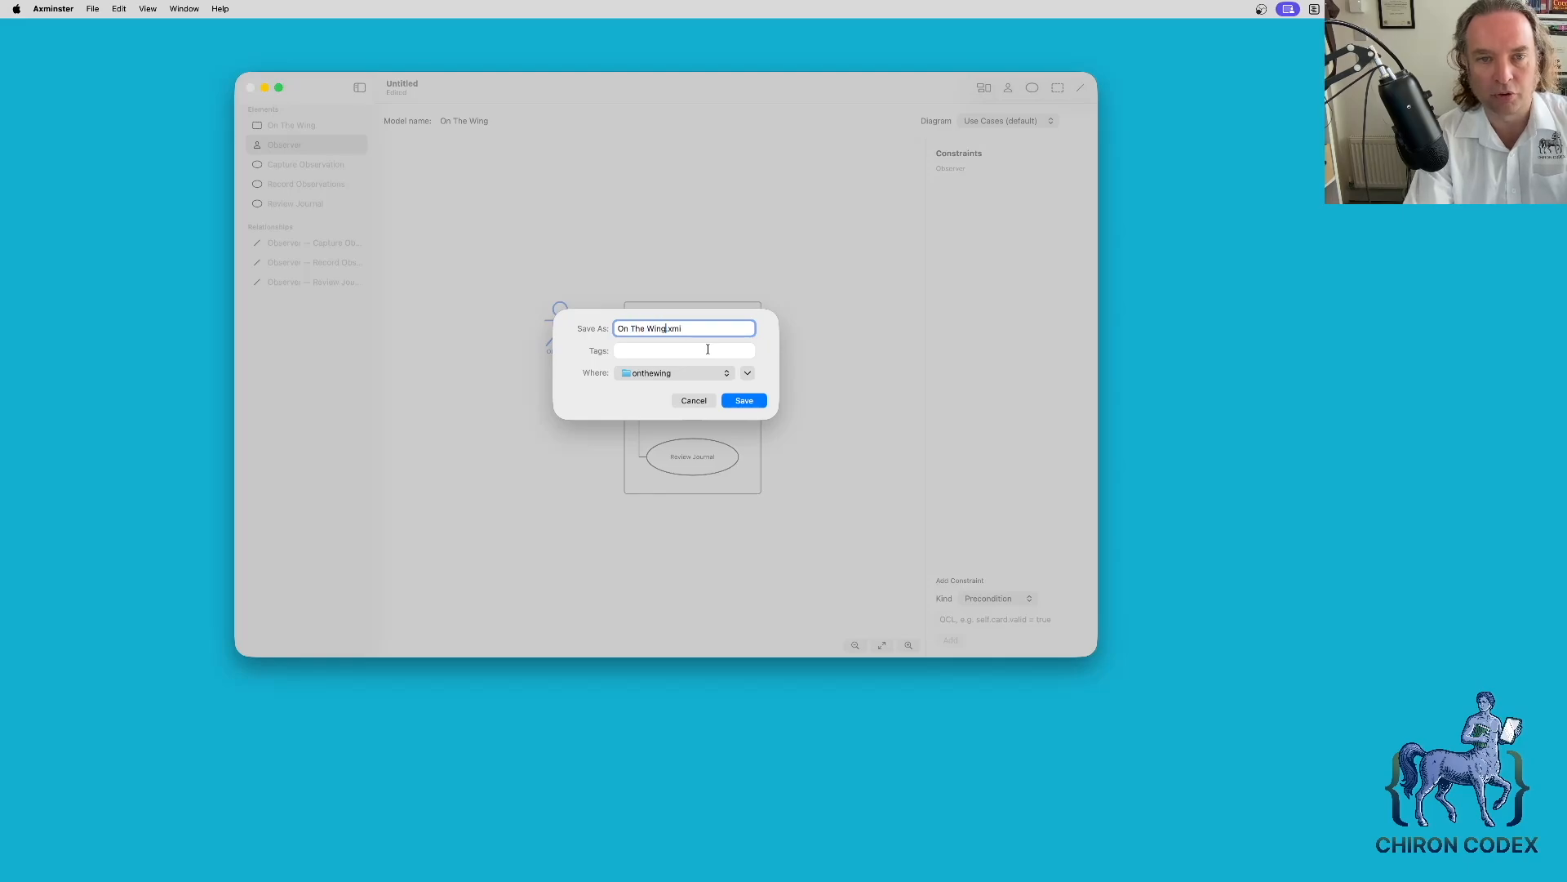
{"action": "key", "text": "Return"}
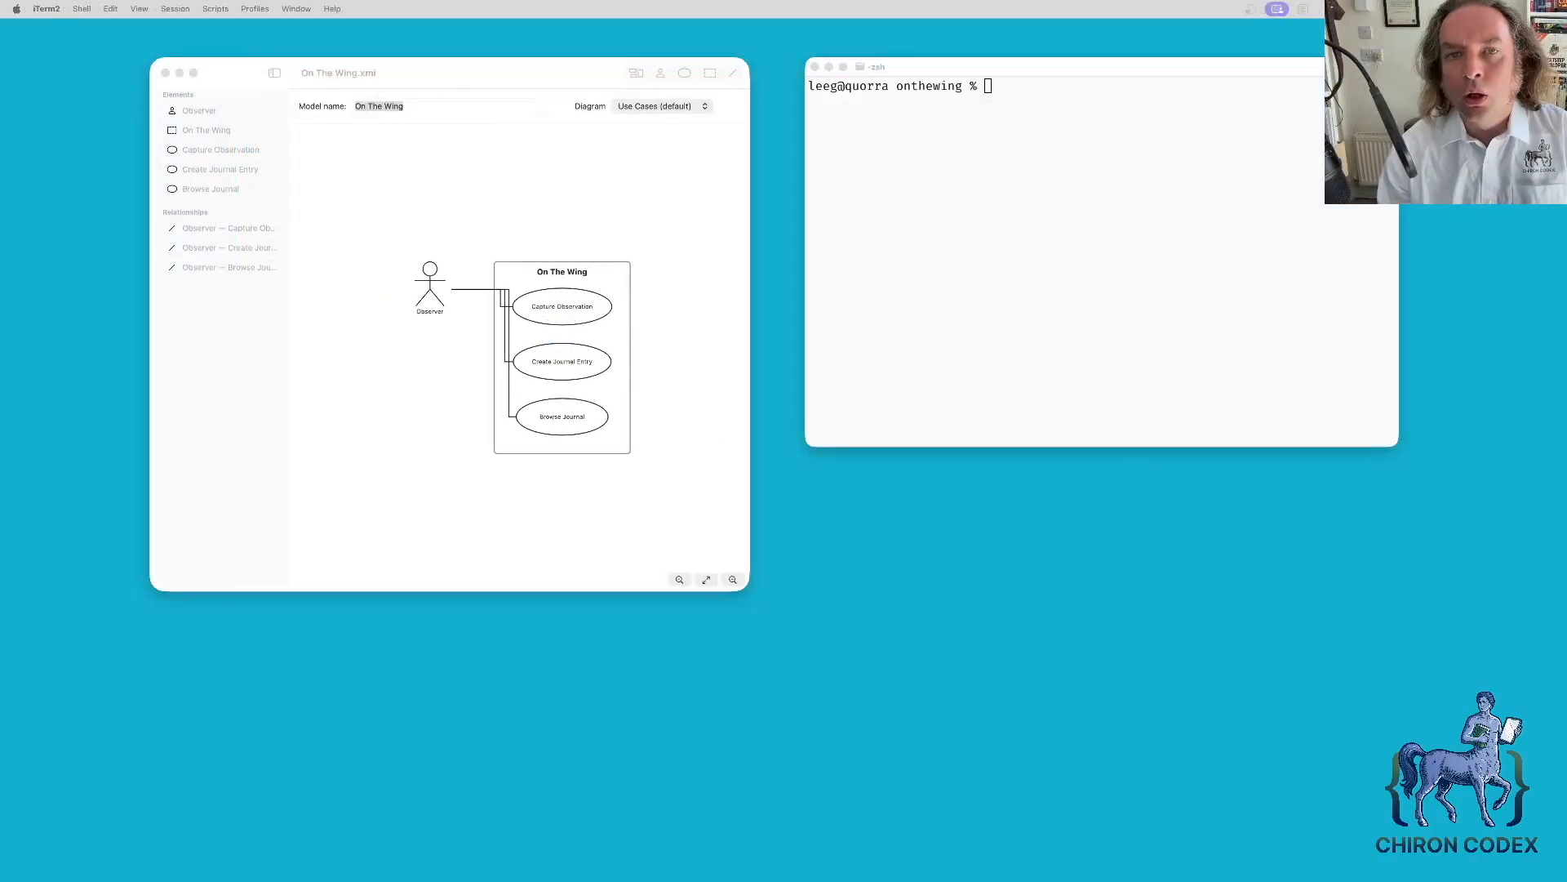
- Bring the Axminster model window in front of the iTerm2 terminal
{"action": "left_click", "coordinate": [662, 248]}
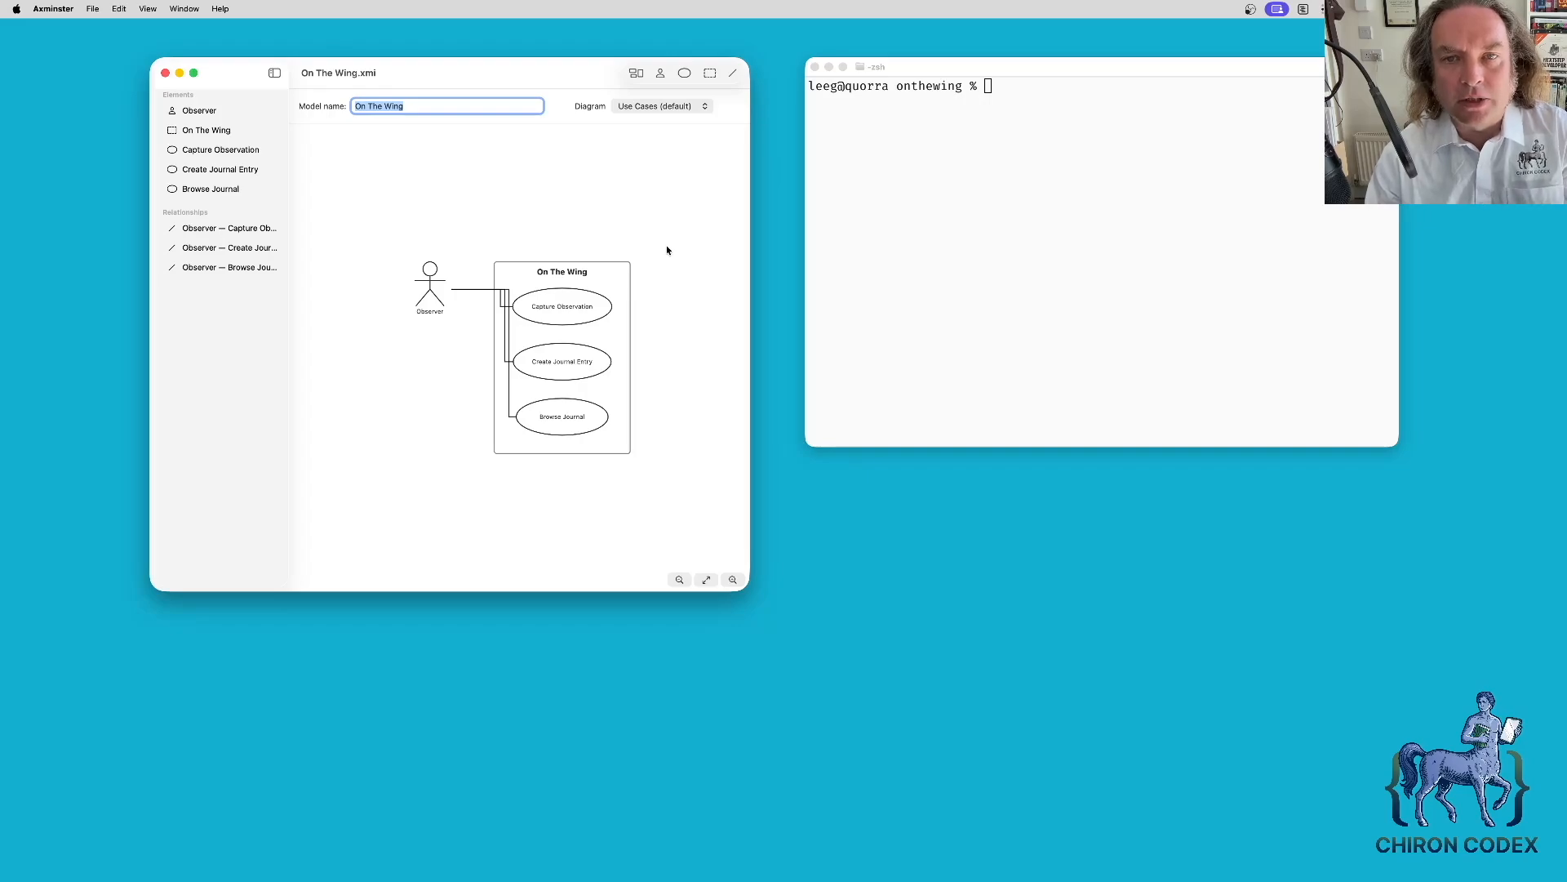
- Activate the iTerm2 terminal window beside the saved model
{"action": "left_click", "coordinate": [892, 241]}
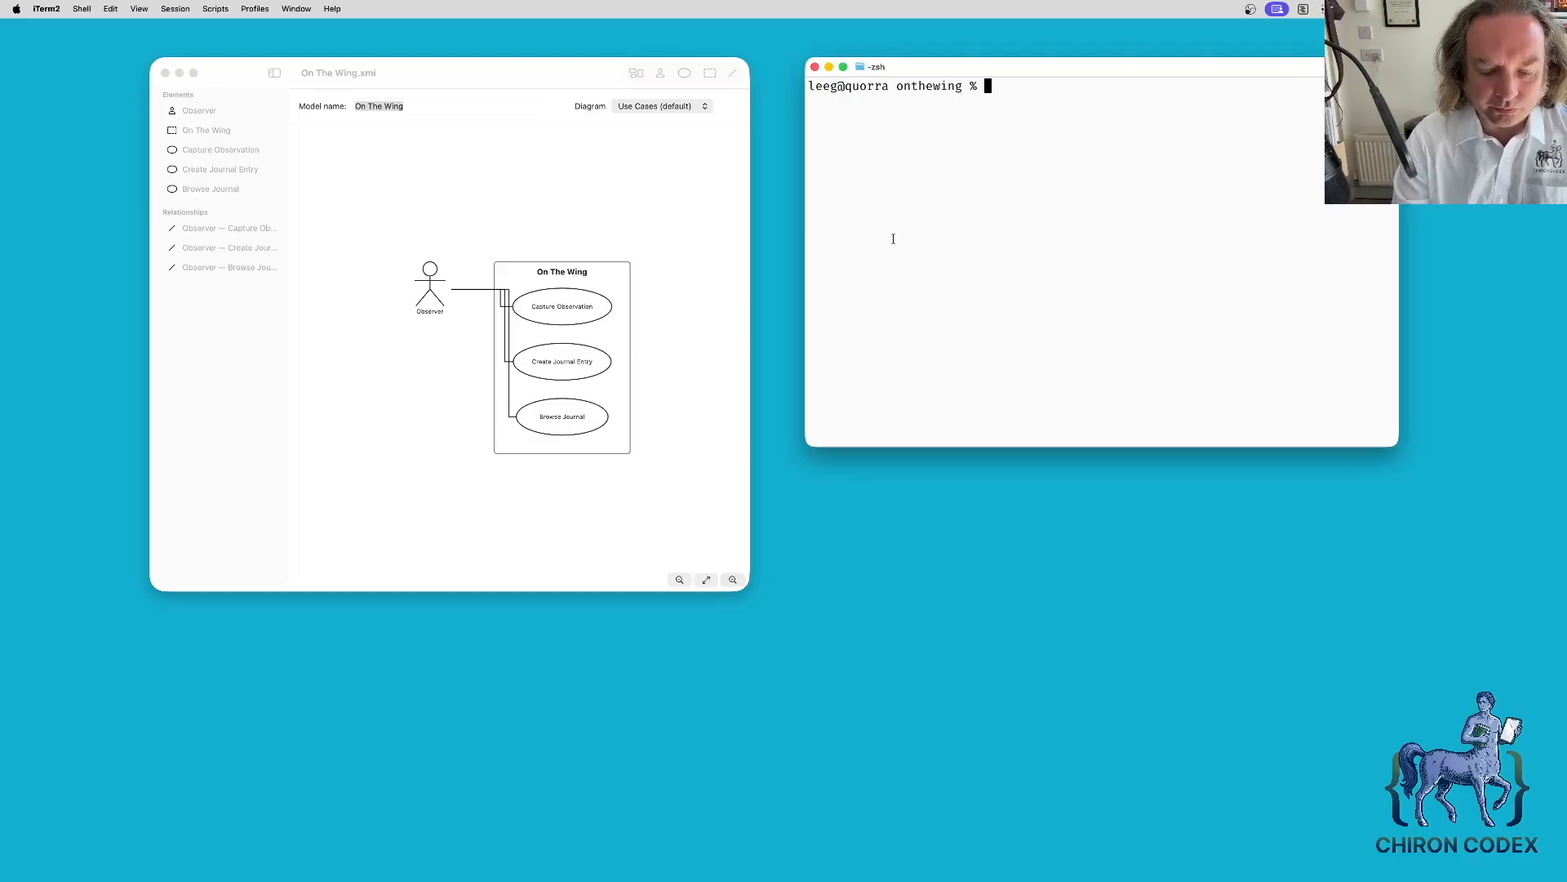
- Launch the agent with agy and check via /mcp that the axminster server is listed
{"action": "type", "text": "agy"}
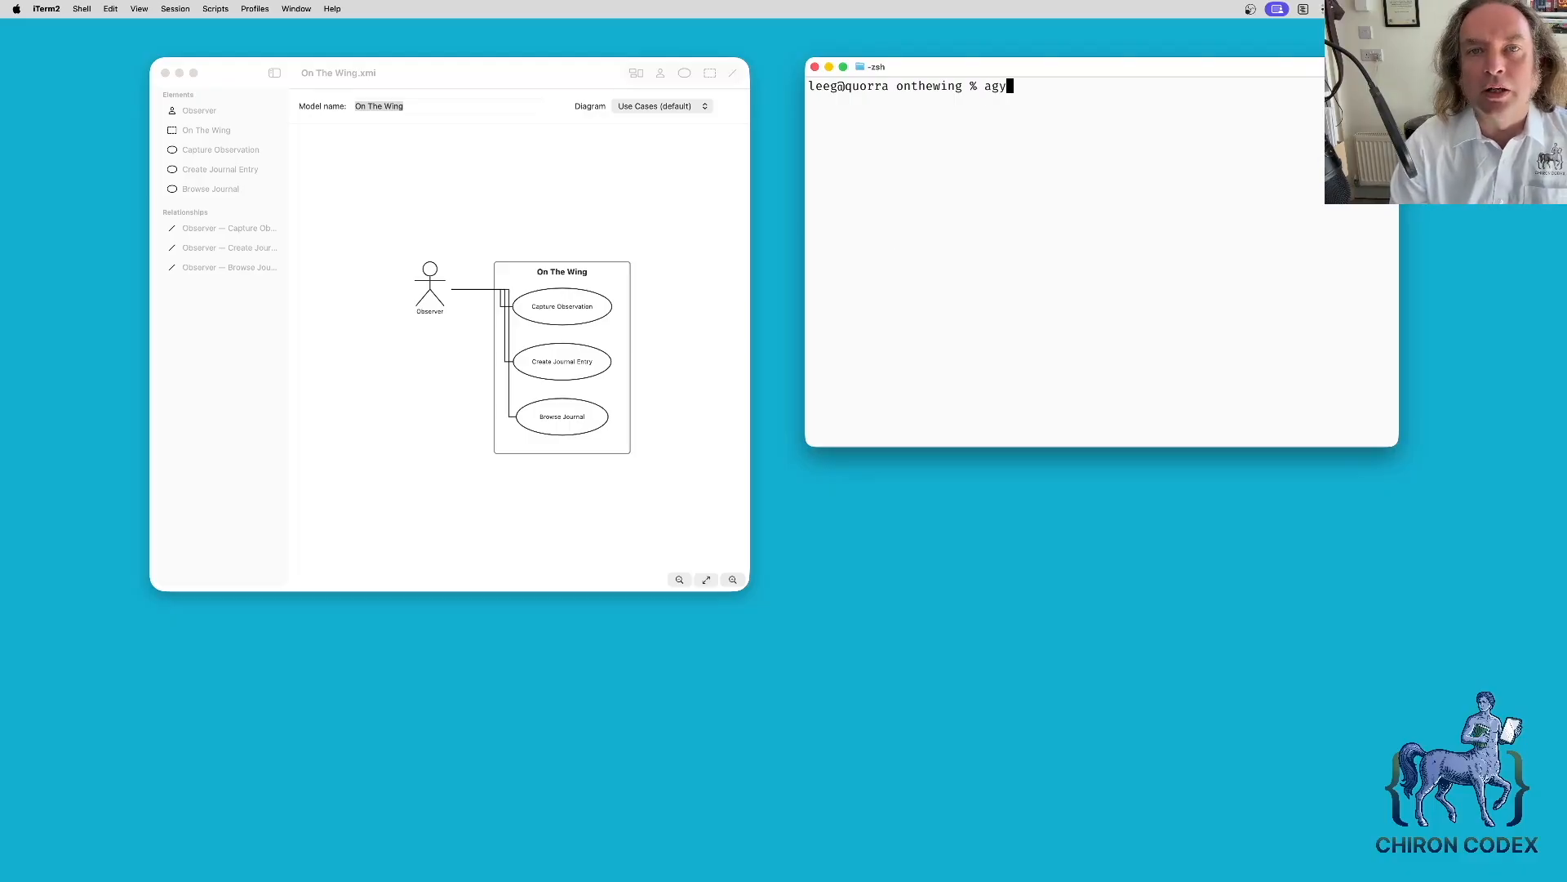
{"action": "key", "text": "Return"}
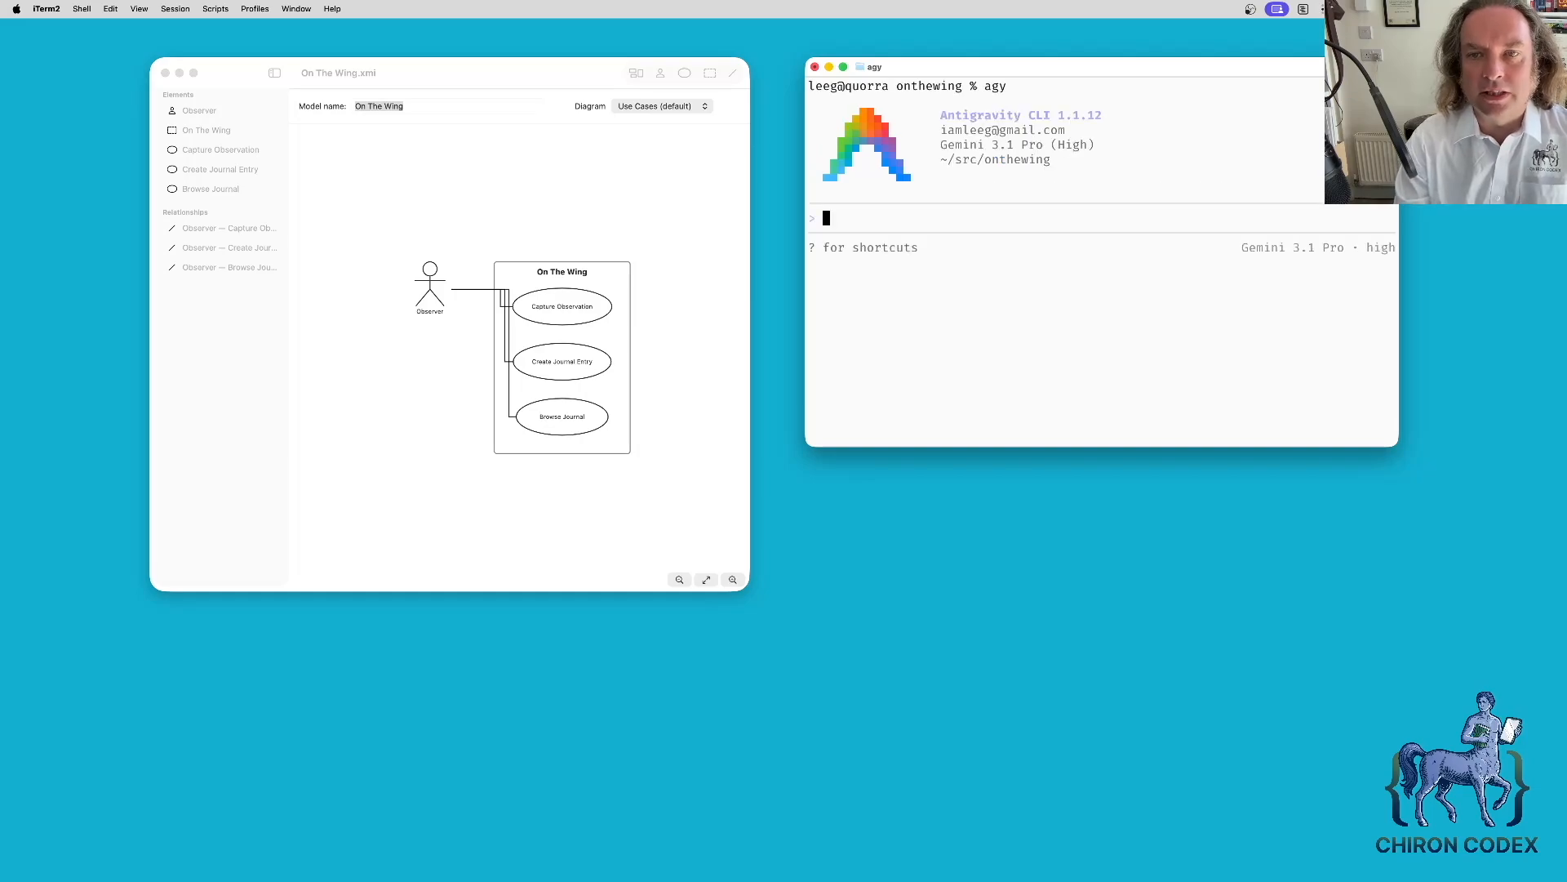
{"action": "type", "text": "/mcp"}
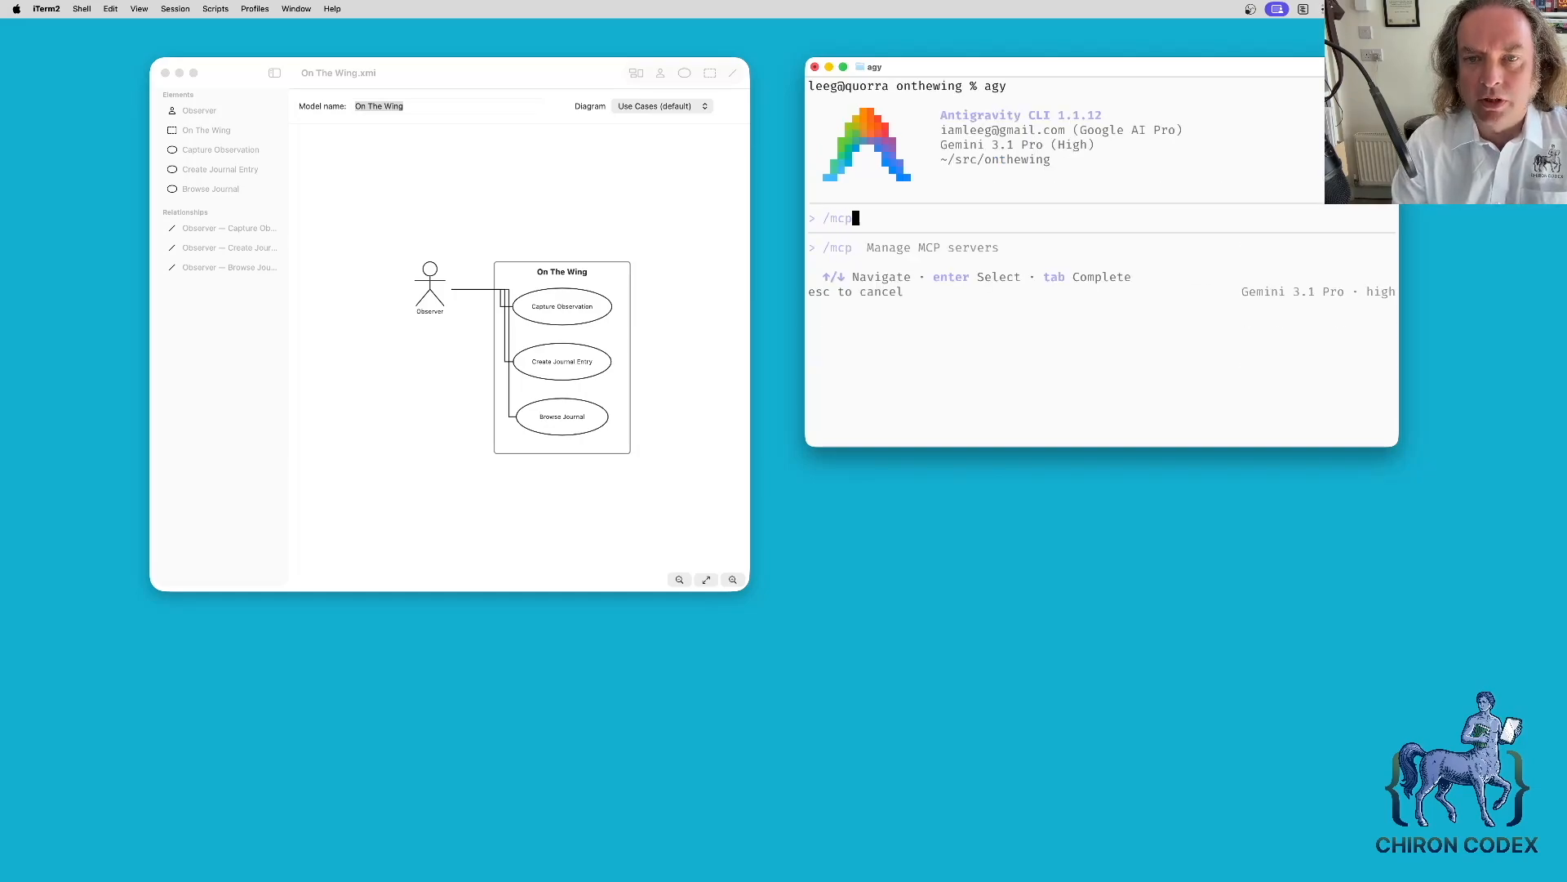
{"action": "key", "text": "Return"}
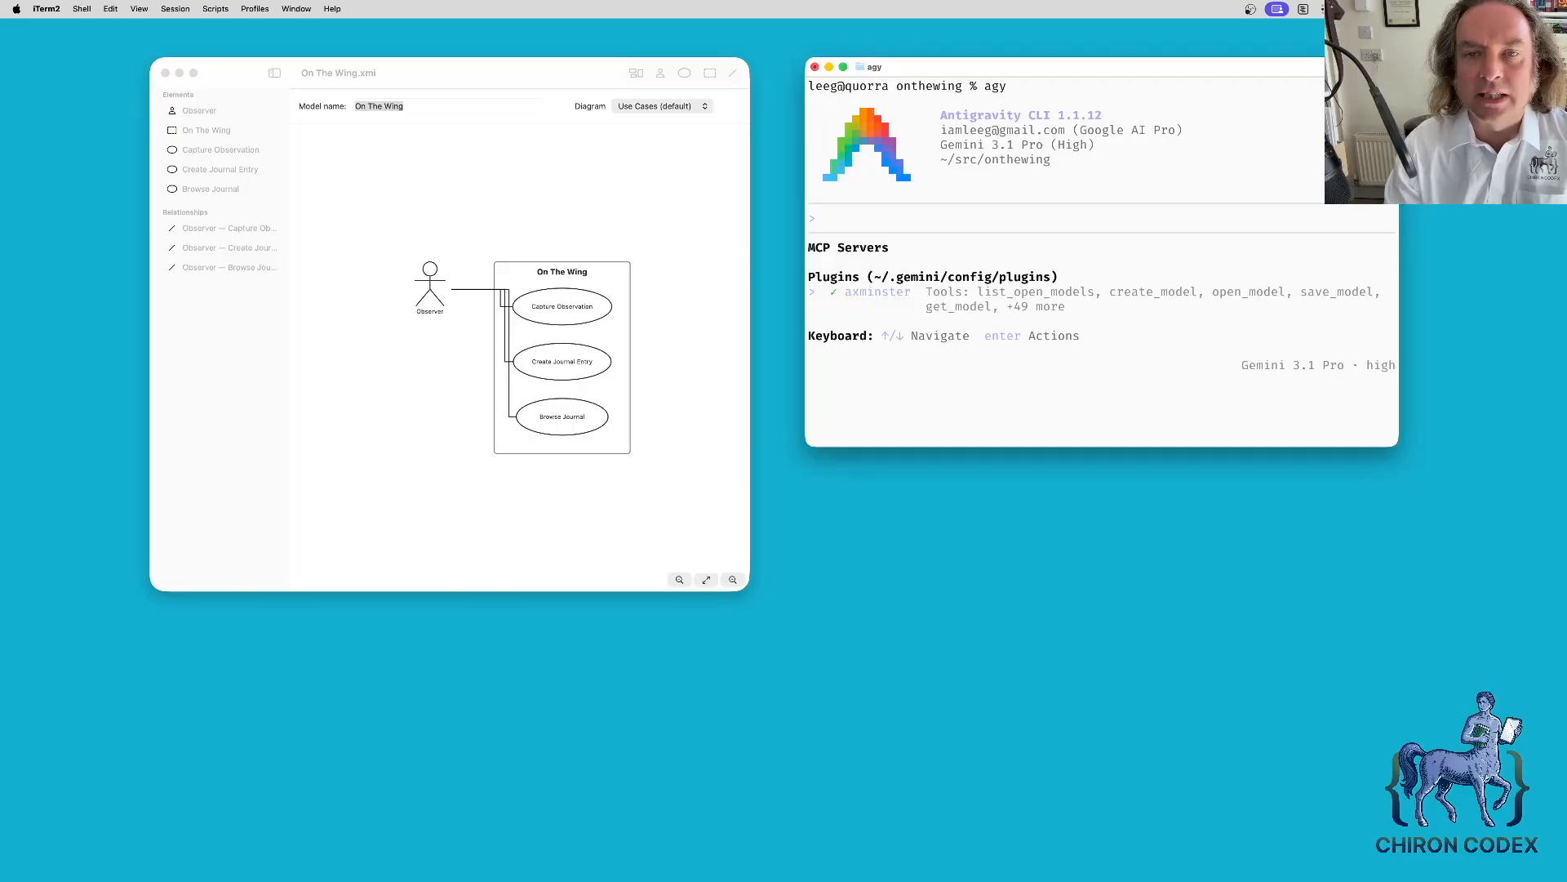
{"action": "key", "text": "Escape"}
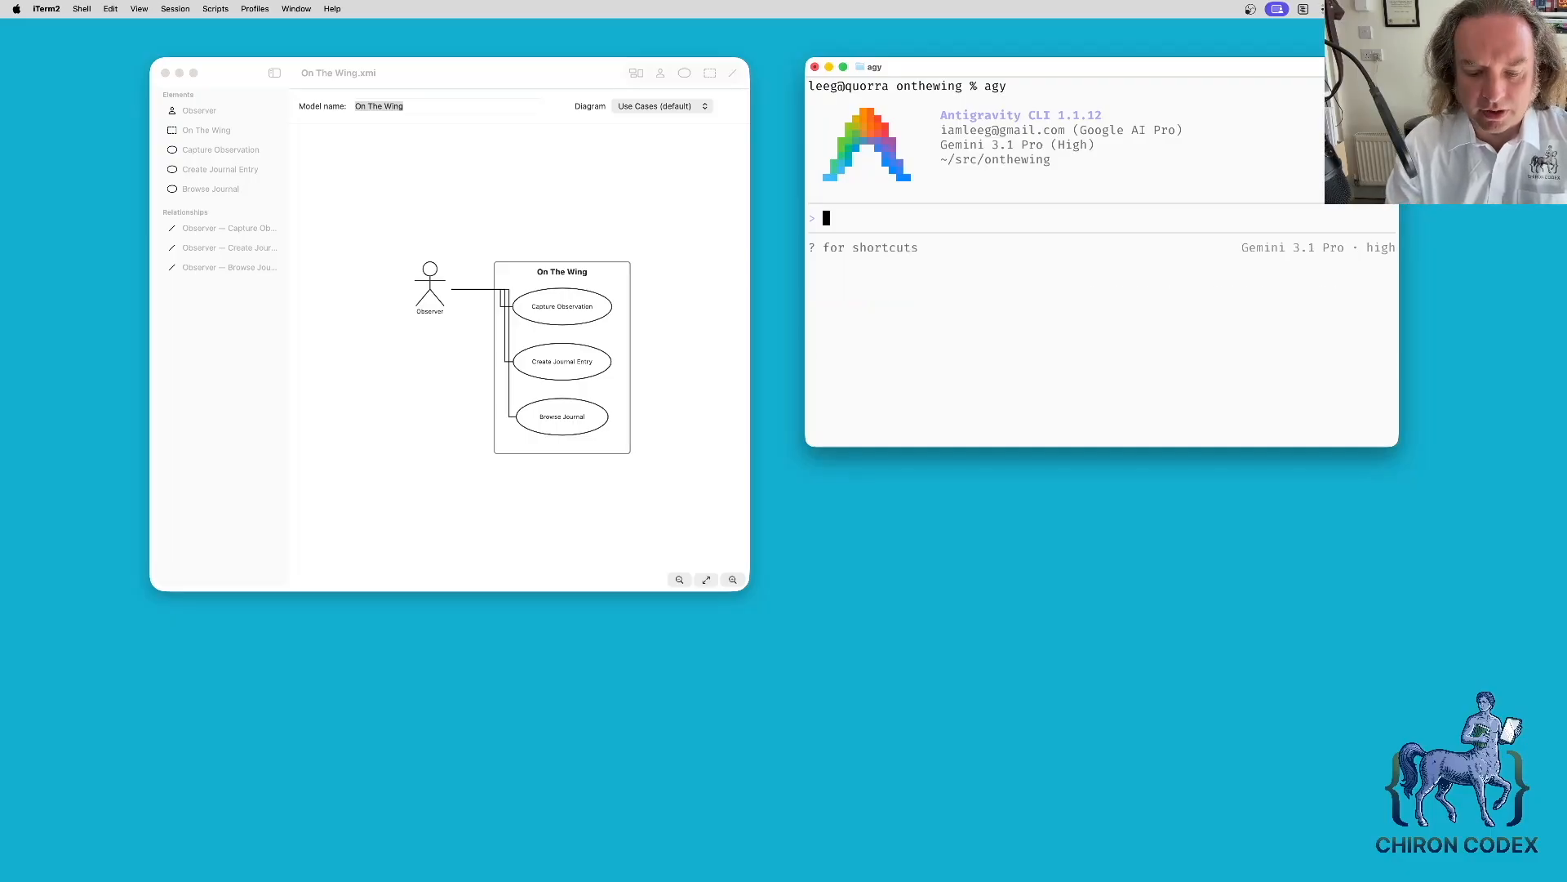
- Ask the agent to list the Observer role's use cases in the 'On The Wing' model
{"action": "type", "text": "The Axmi"}
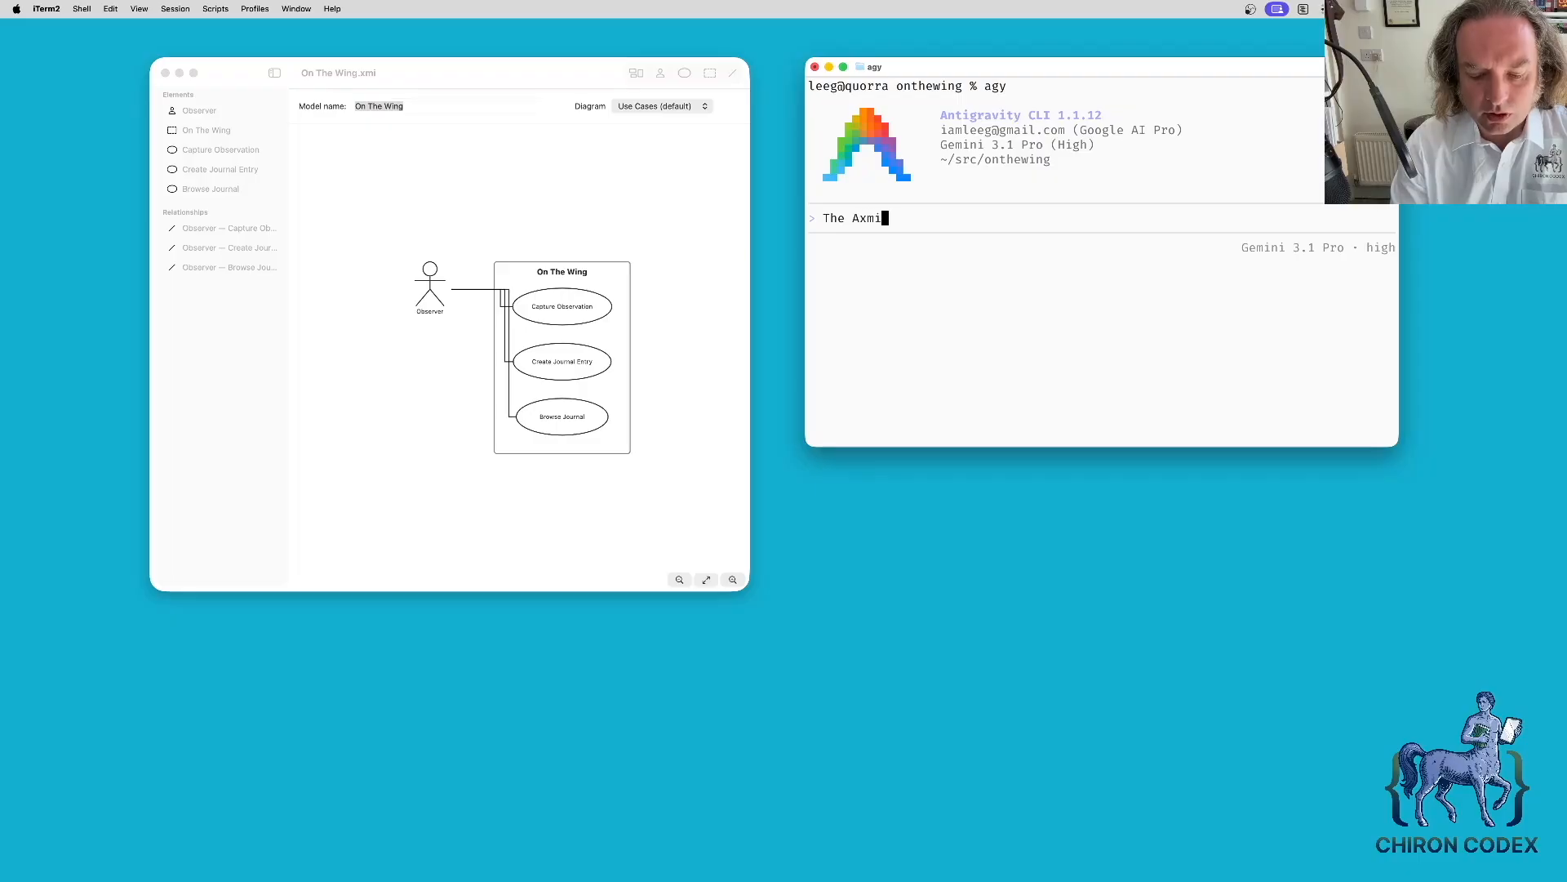
{"action": "type", "text": "nster MCP server"}
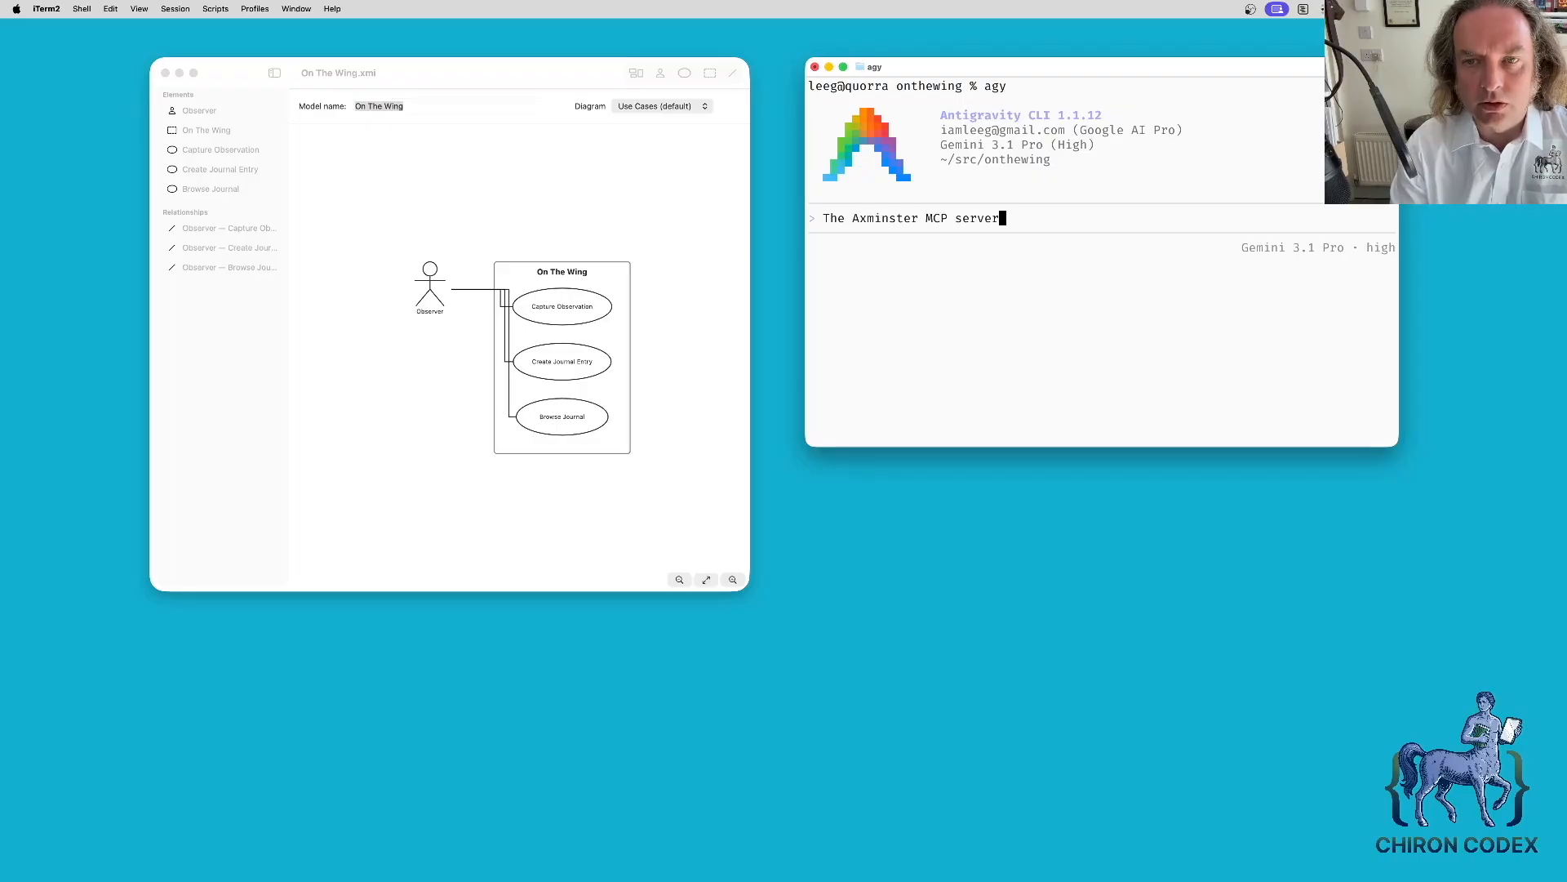
{"action": "type", "text": " has acc"}
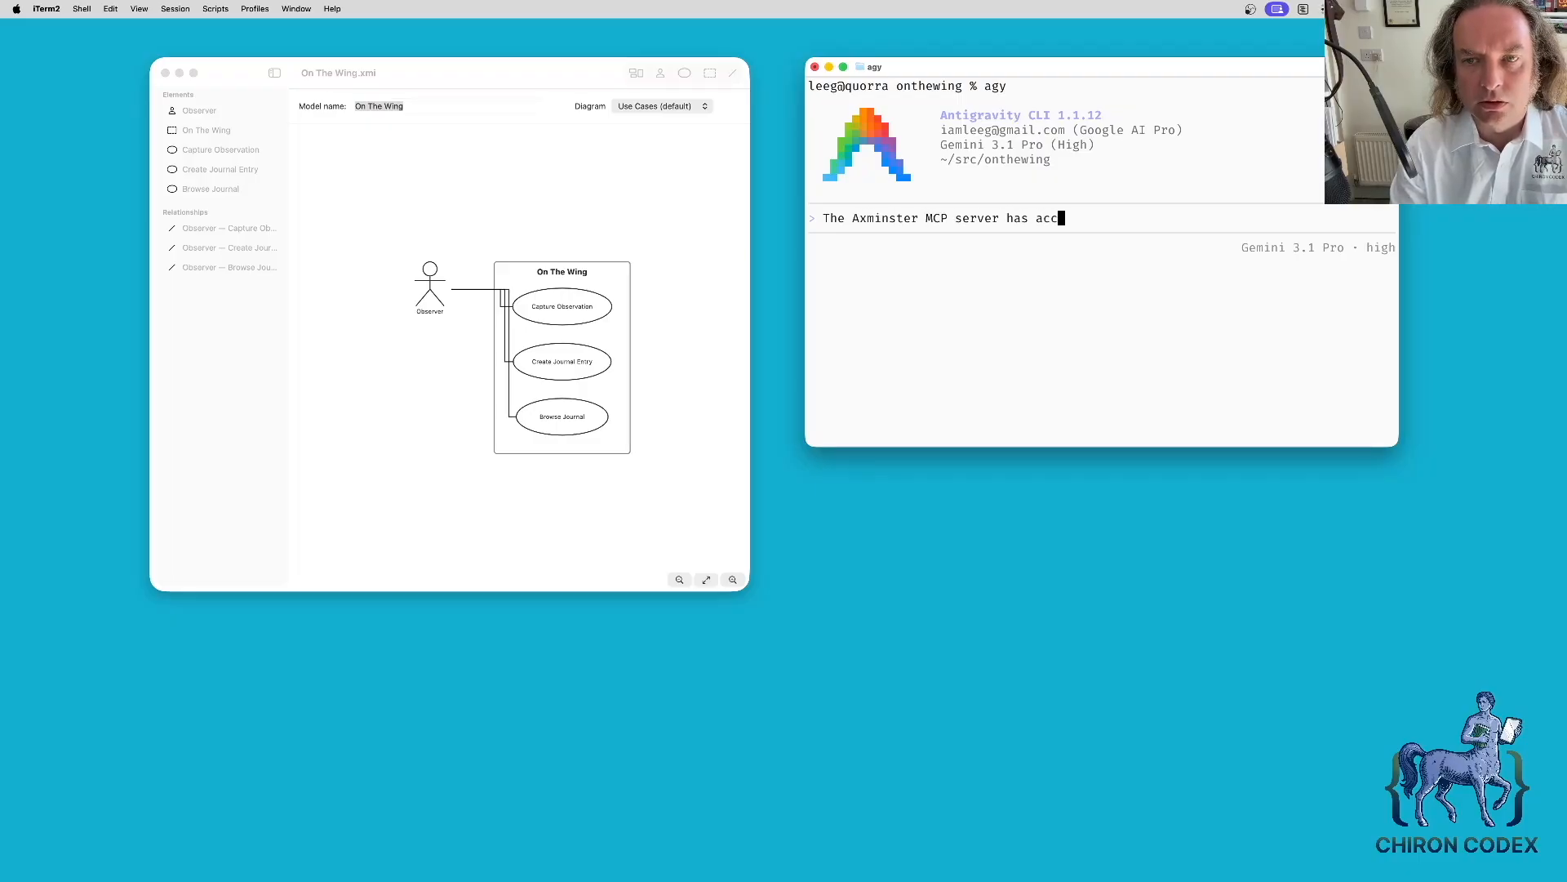
{"action": "type", "text": "ess to a"}
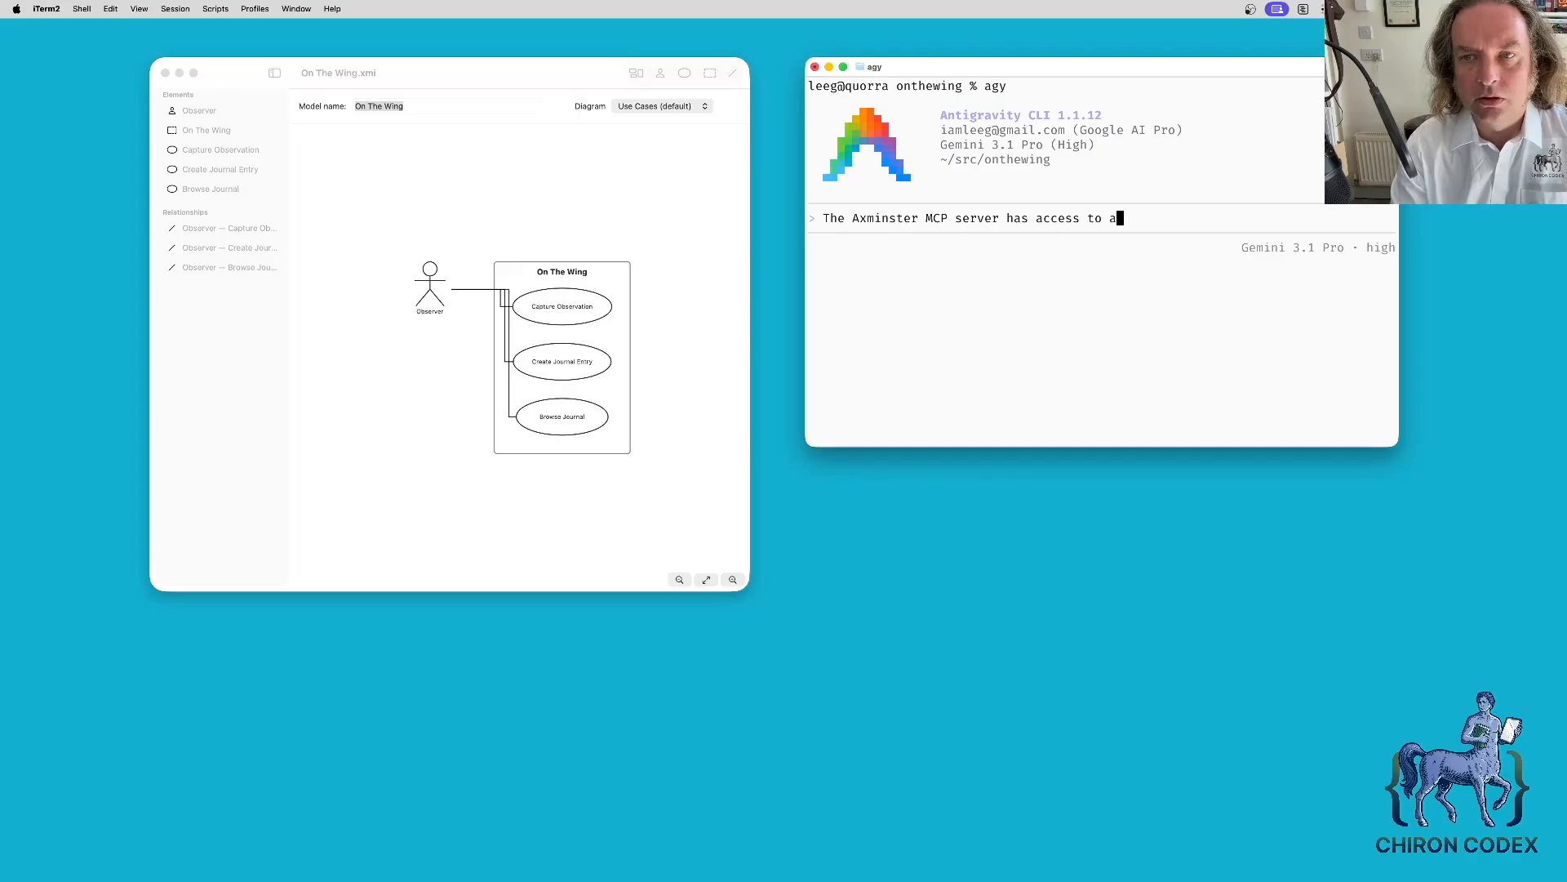
{"action": "type", "text": " model called \"O"}
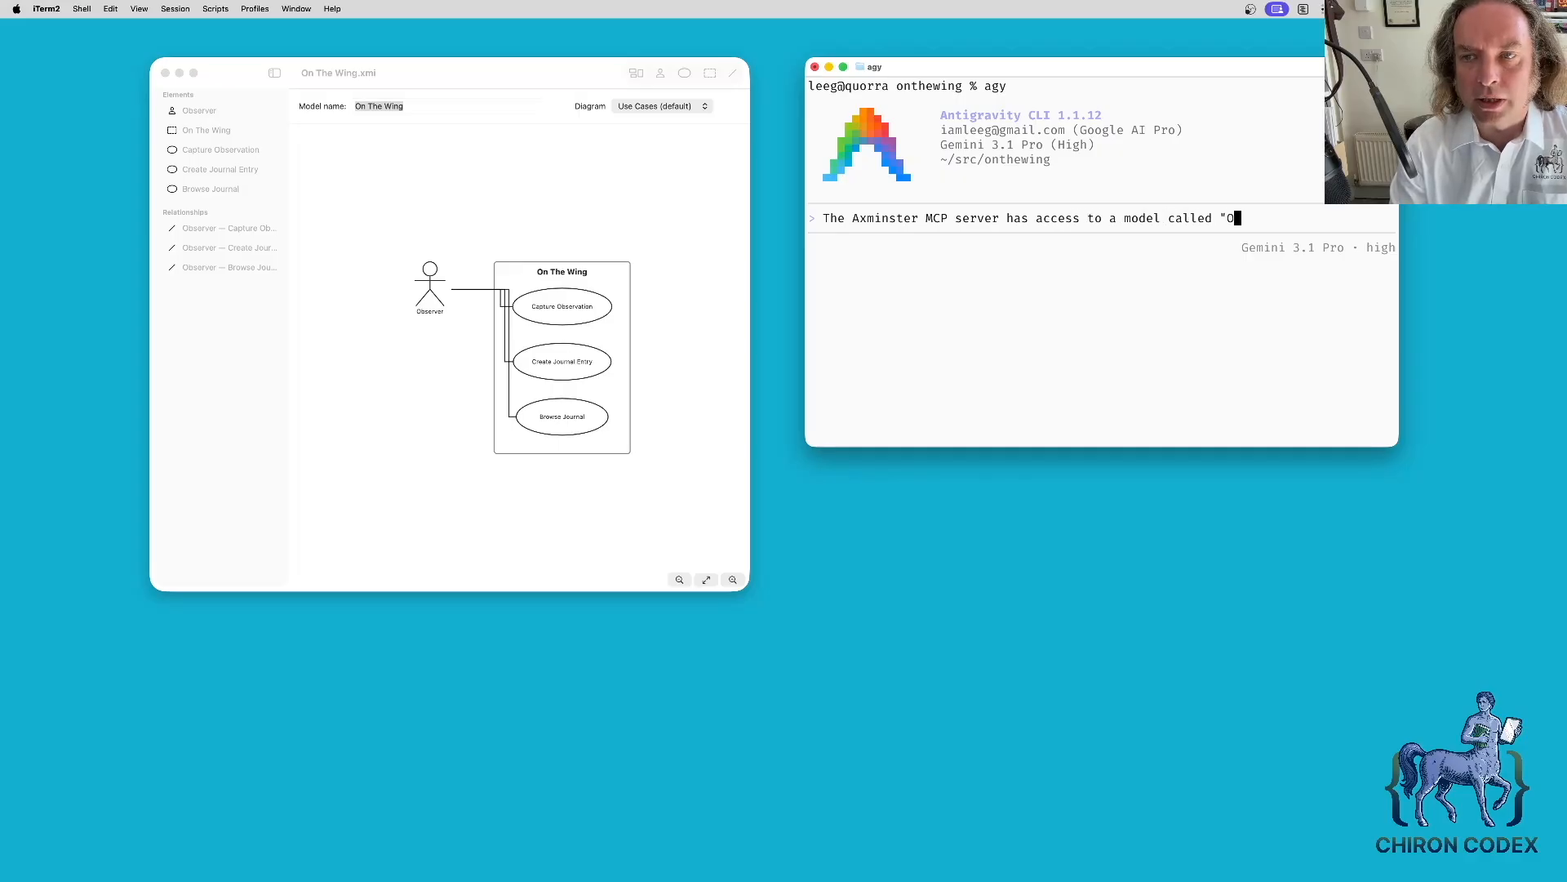
{"action": "type", "text": "n The Wing\""}
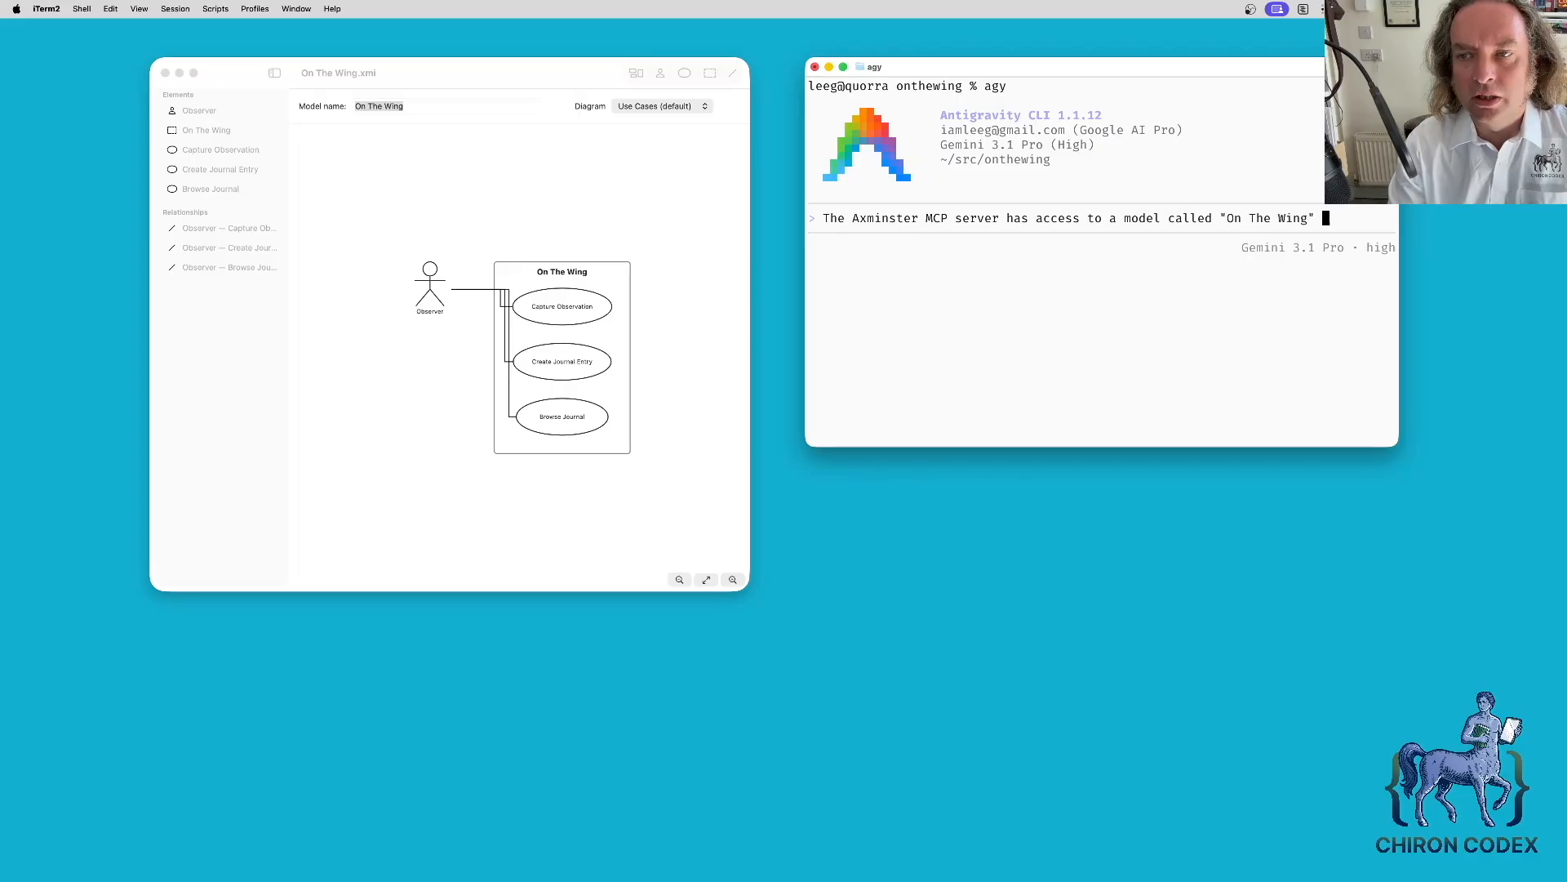
{"action": "key", "text": "BackSpace"}
{"action": "type", "text": ". List the"}
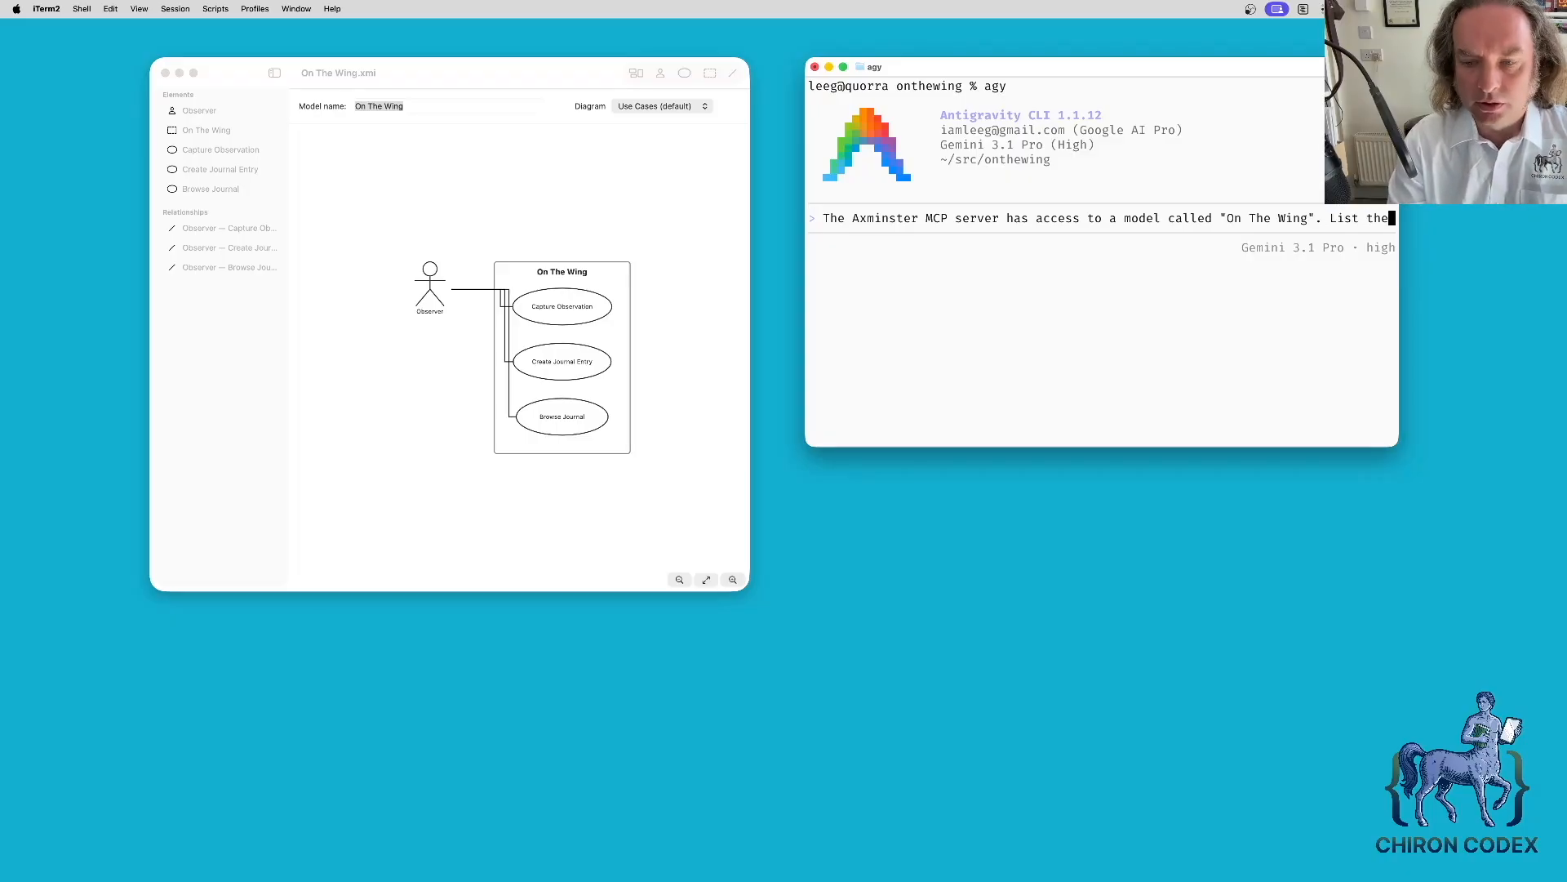
{"action": "type", "text": "use cases associated with the Observer role in thi"}
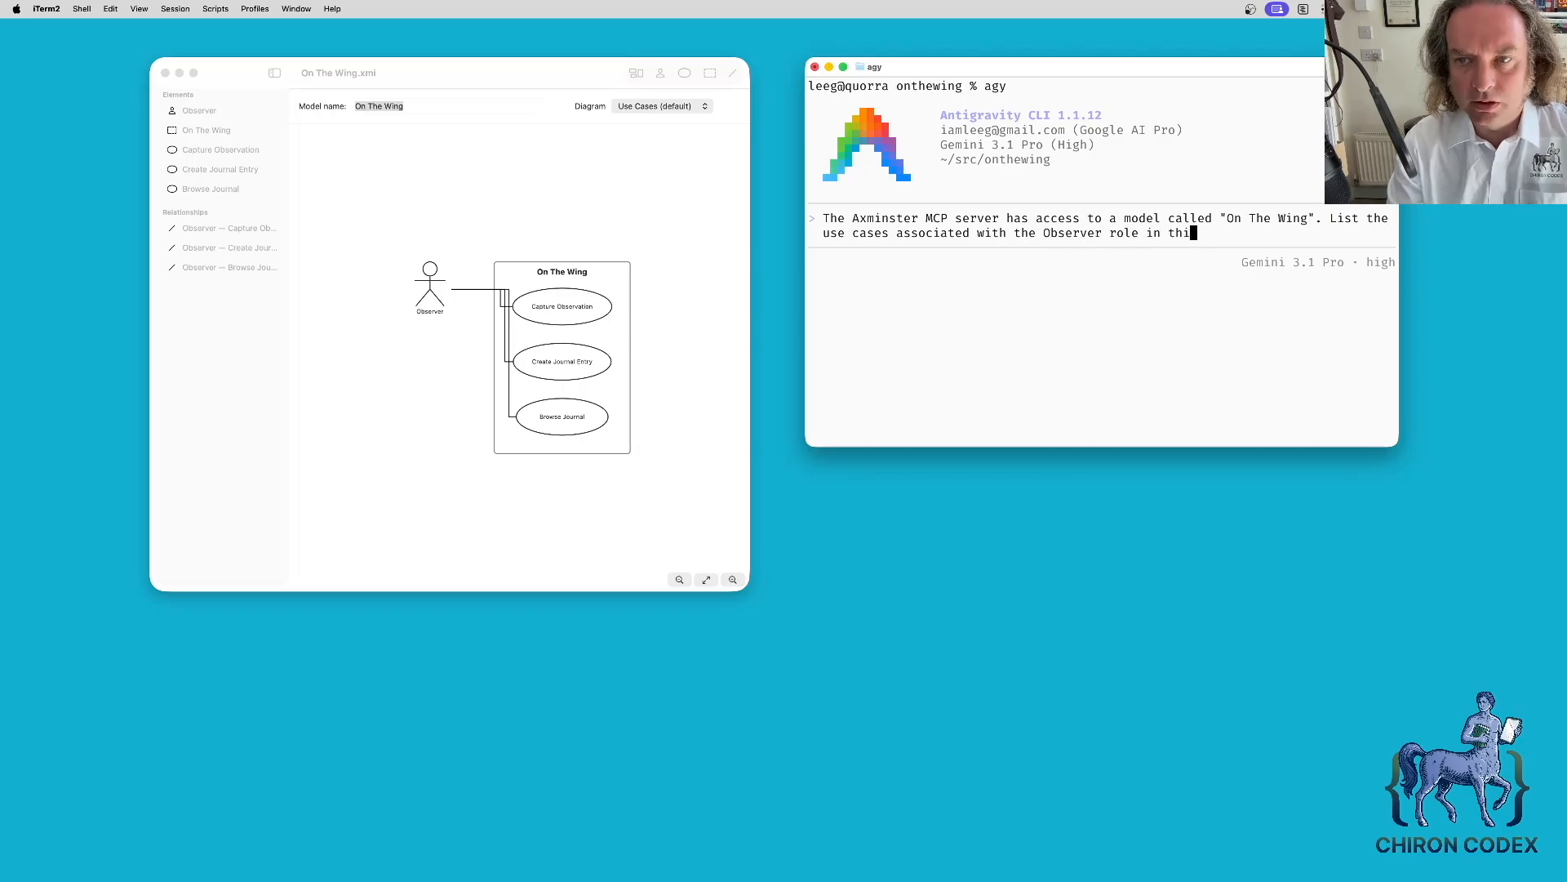
{"action": "type", "text": "s model."}
{"action": "key", "text": "Return"}
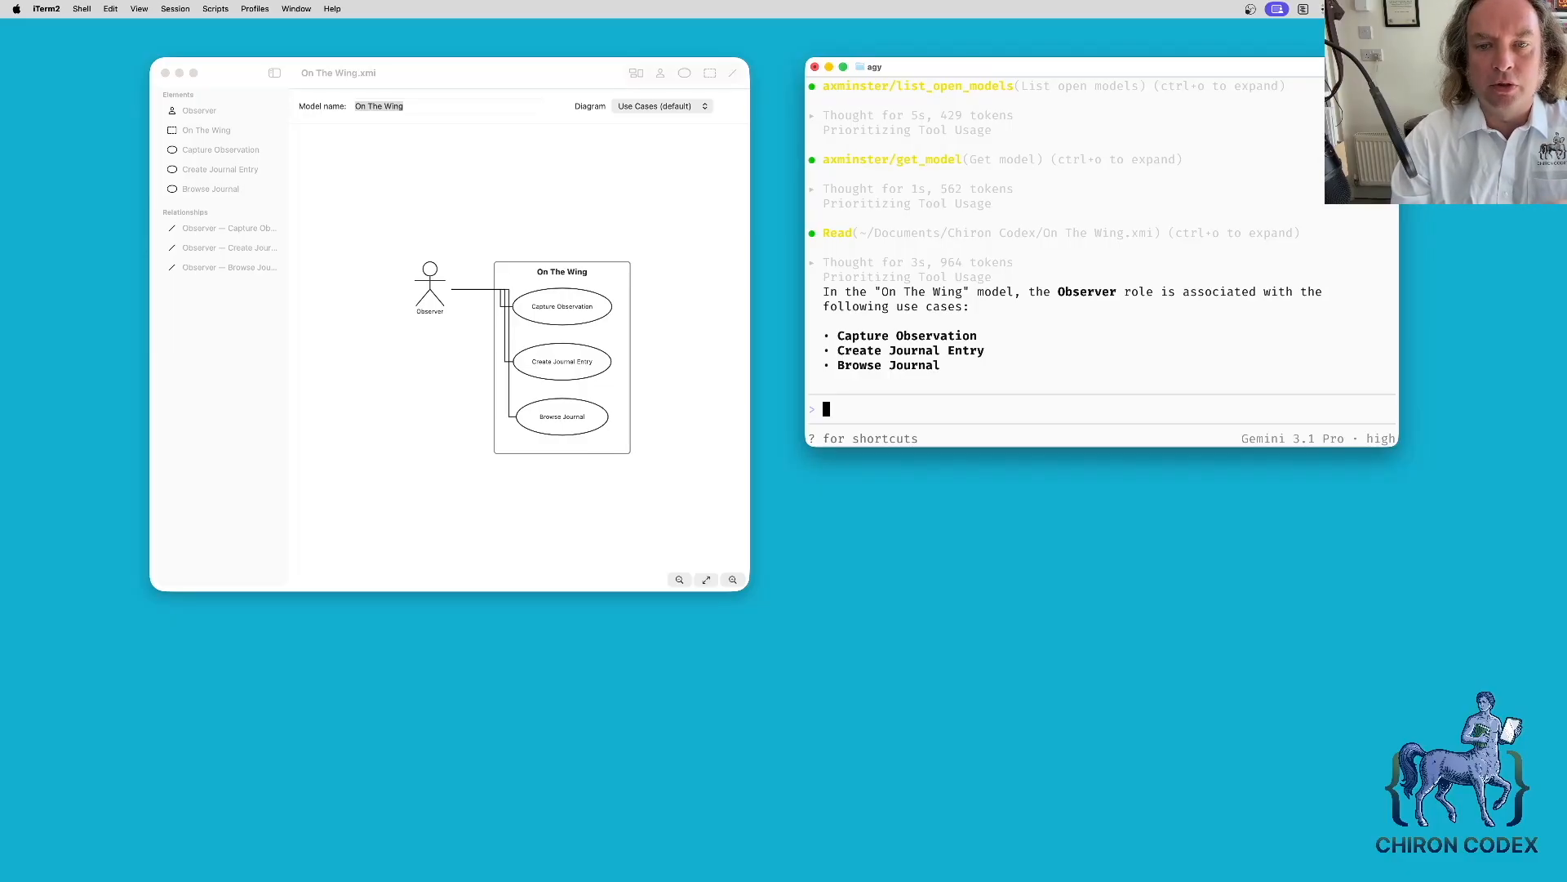
- Ask the agent to verify these use cases against the project source code and update the model
{"action": "type", "text": "Browse the source code "}
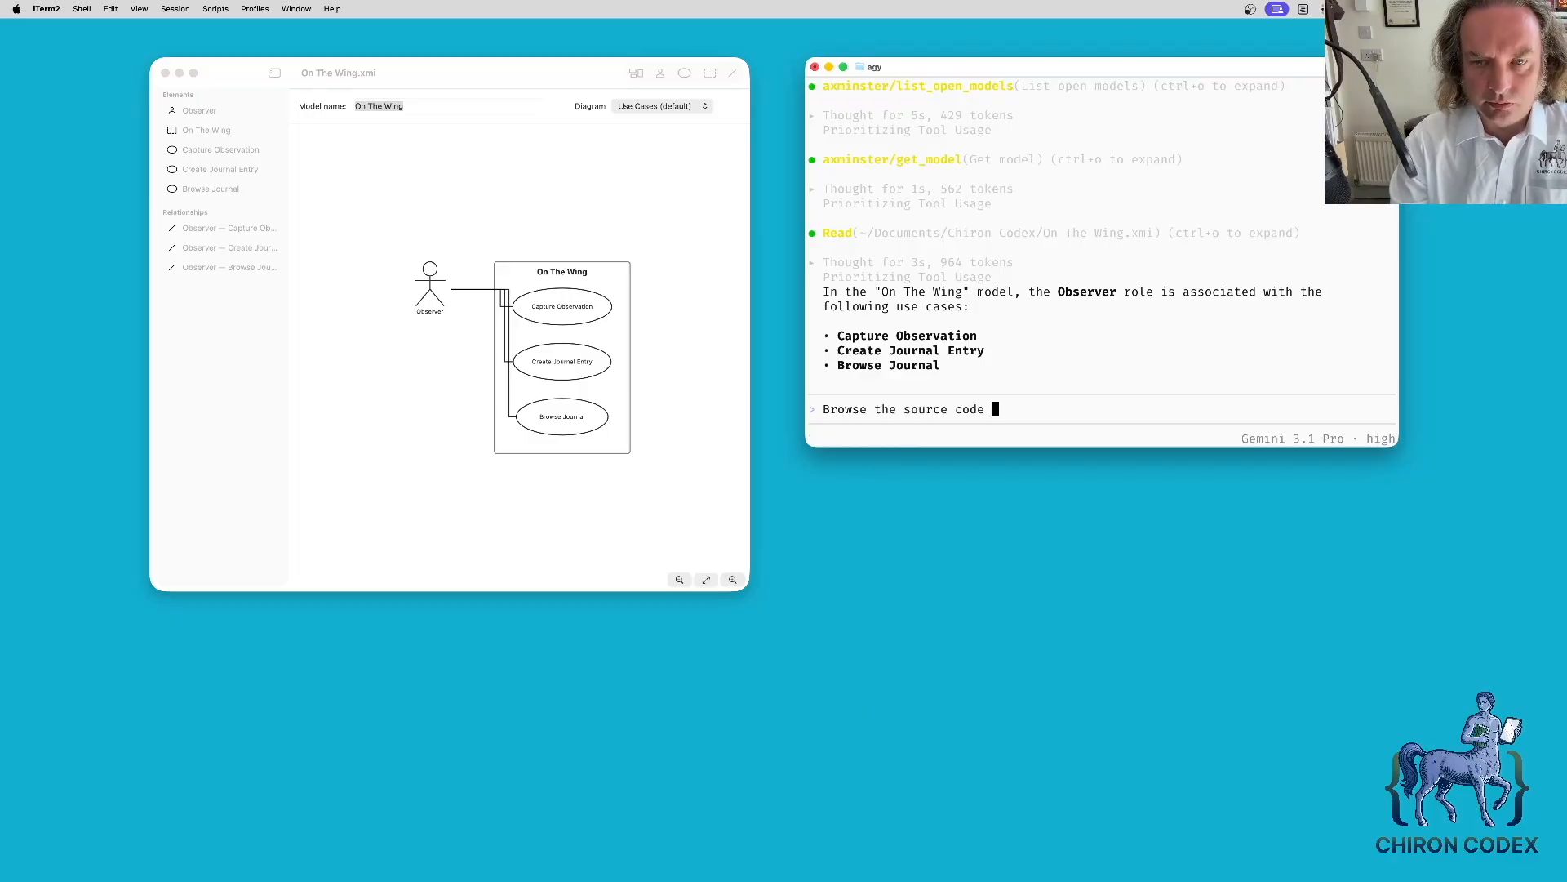
{"action": "type", "text": "in this project and determine whether these use cases are implemented, and if there are any others that the app provides. Update the model with your findings."}
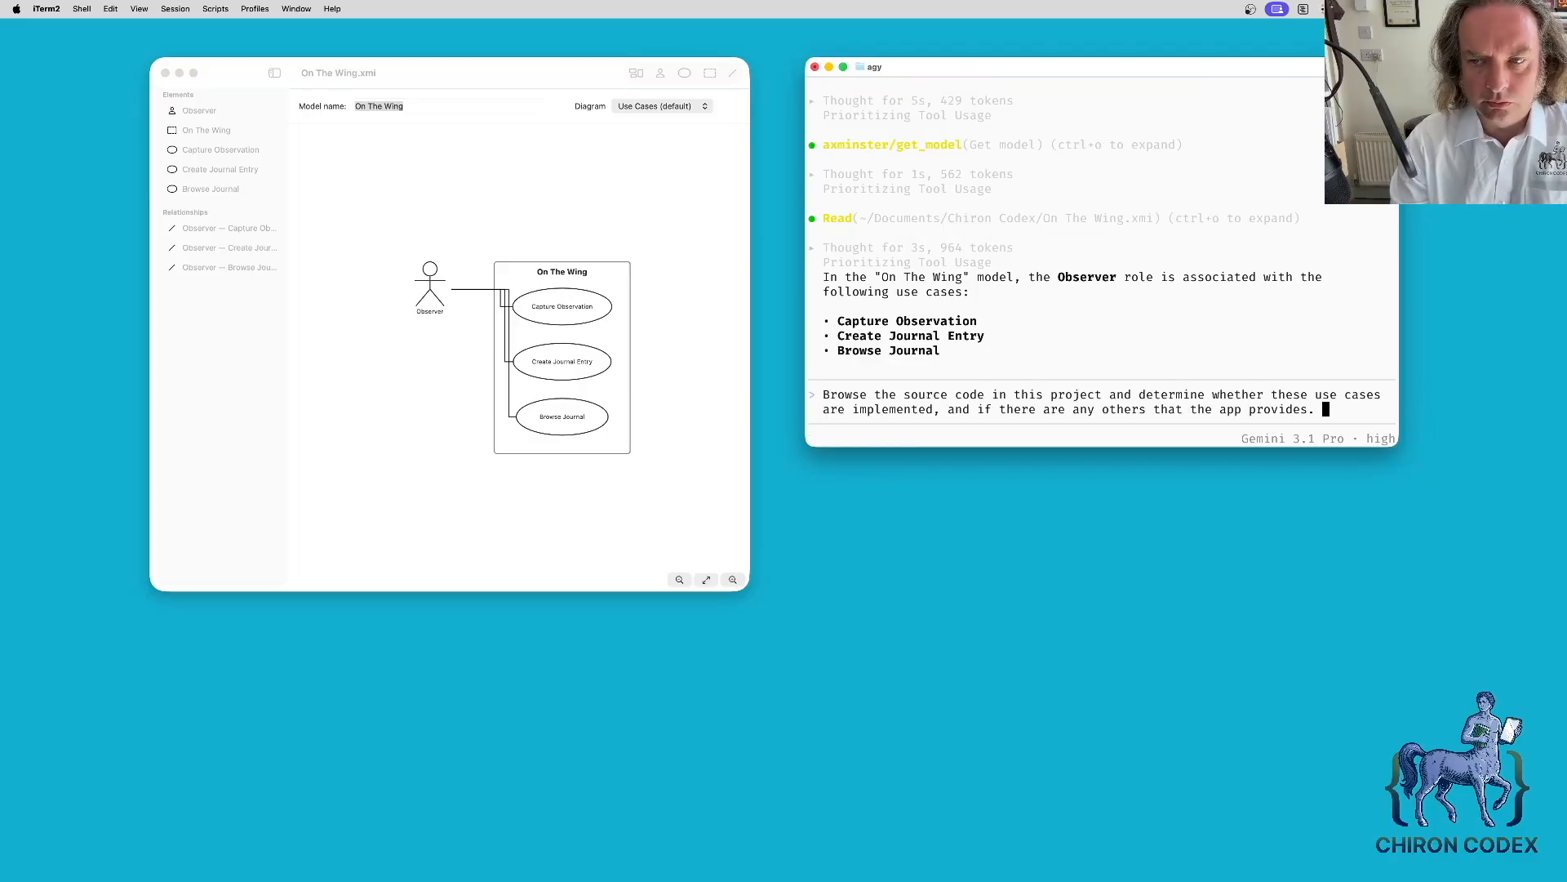
{"action": "key", "text": "Return"}
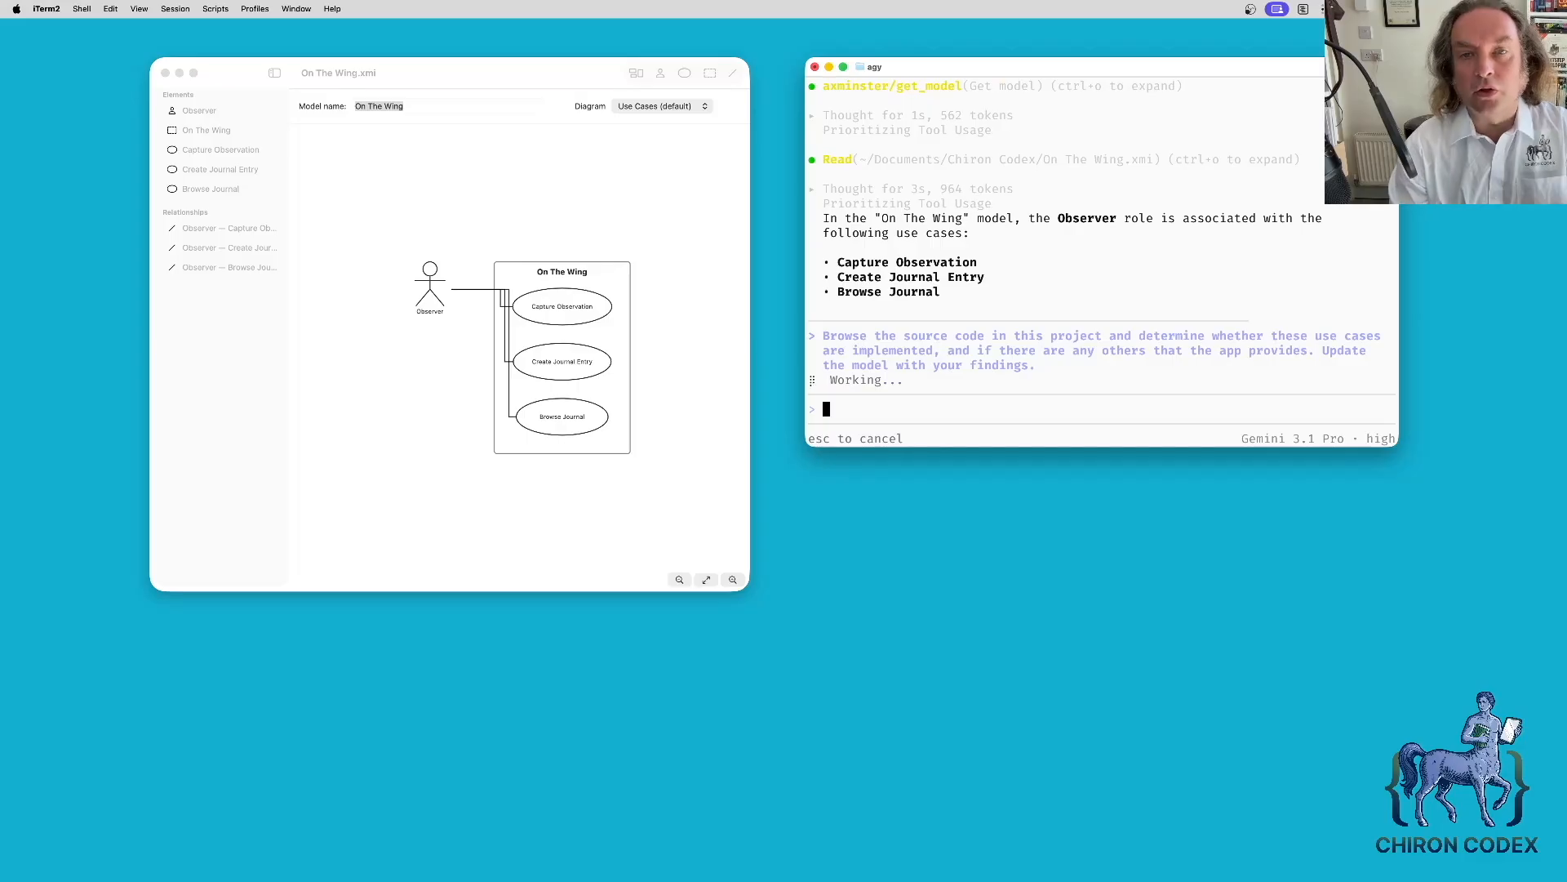